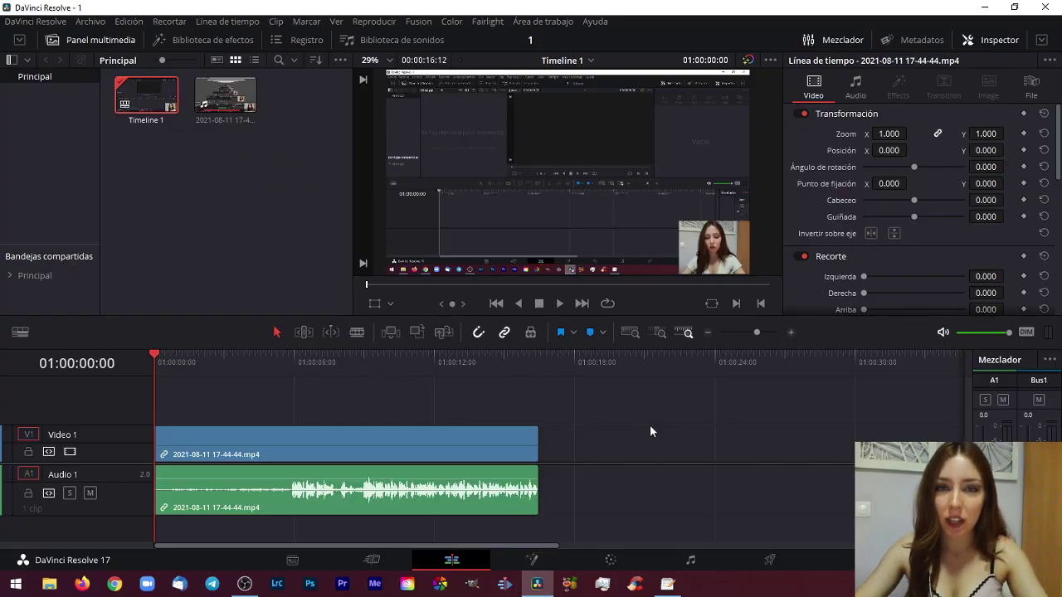
- Unlink the interview's video and audio, shift the video, then return it to the timeline start
left_click(377, 454)
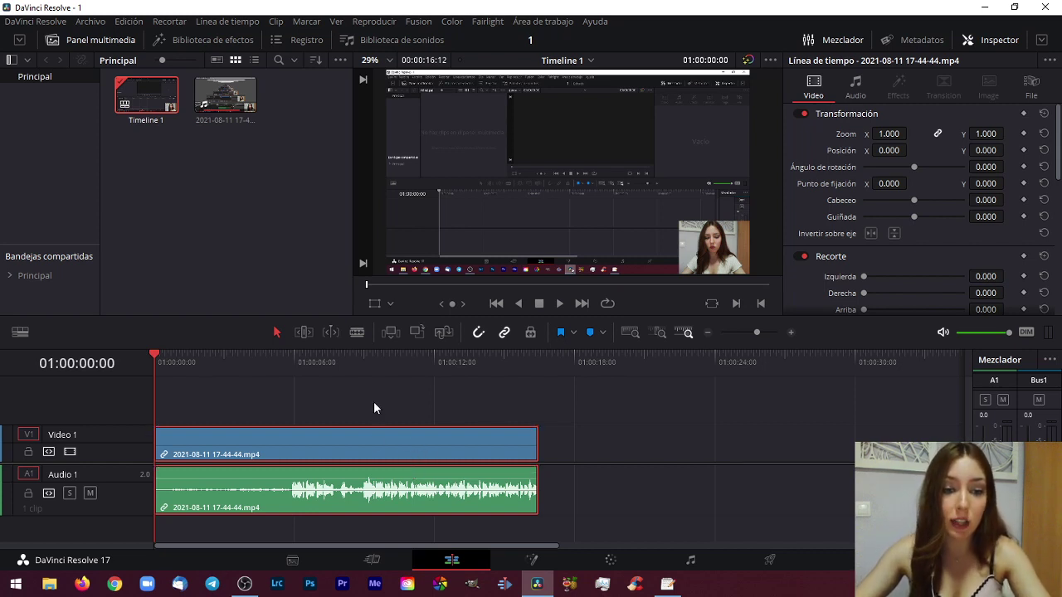
left_click_drag(346, 438, 256, 453)
left_click(329, 407)
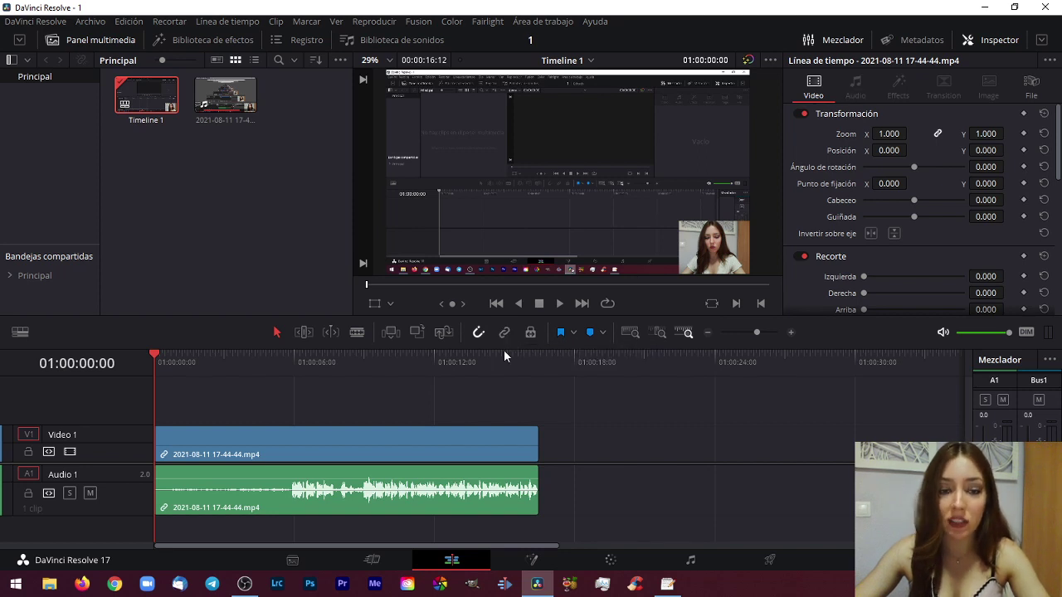
left_click_drag(260, 453, 294, 456)
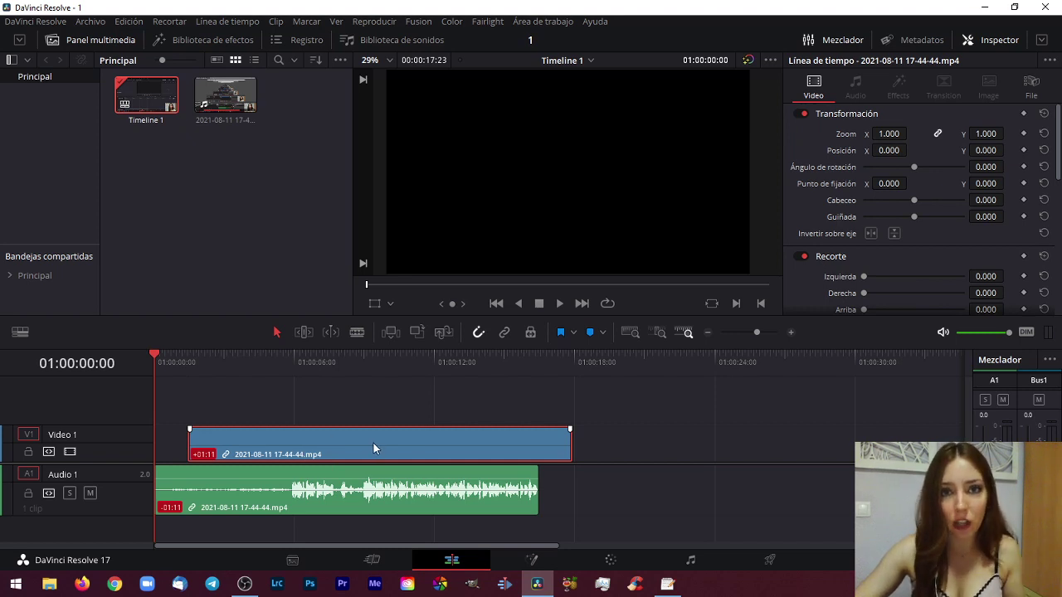
left_click_drag(280, 448, 258, 446)
left_click(303, 404)
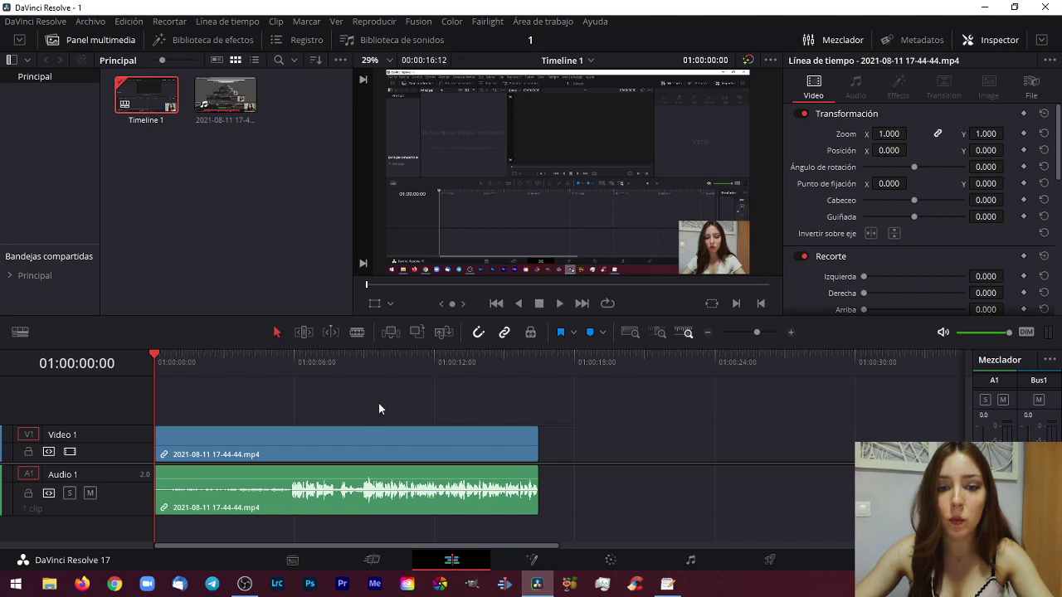
left_click_drag(199, 452, 169, 455)
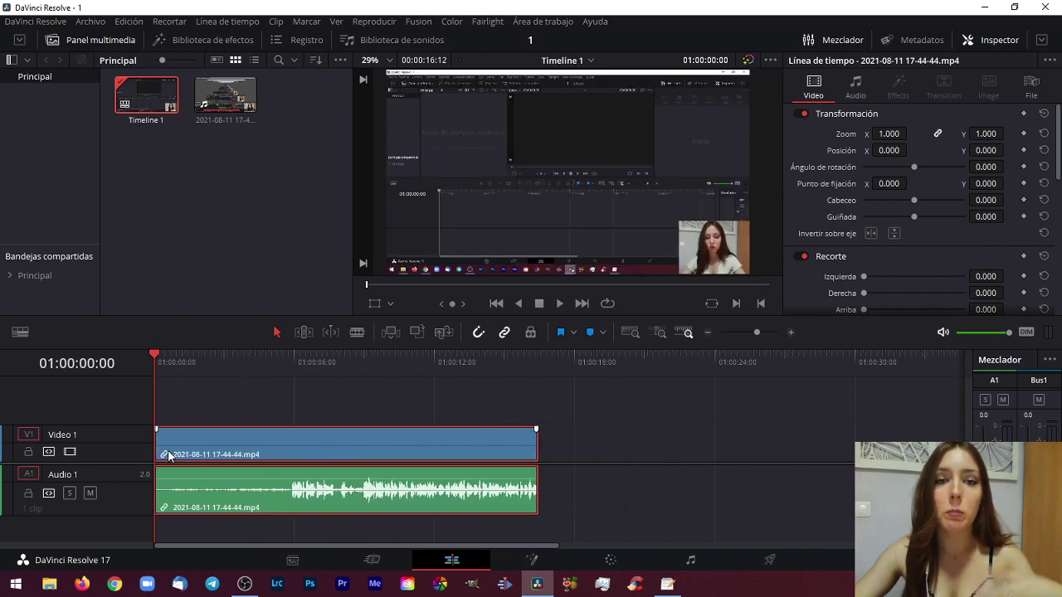
left_click(196, 472)
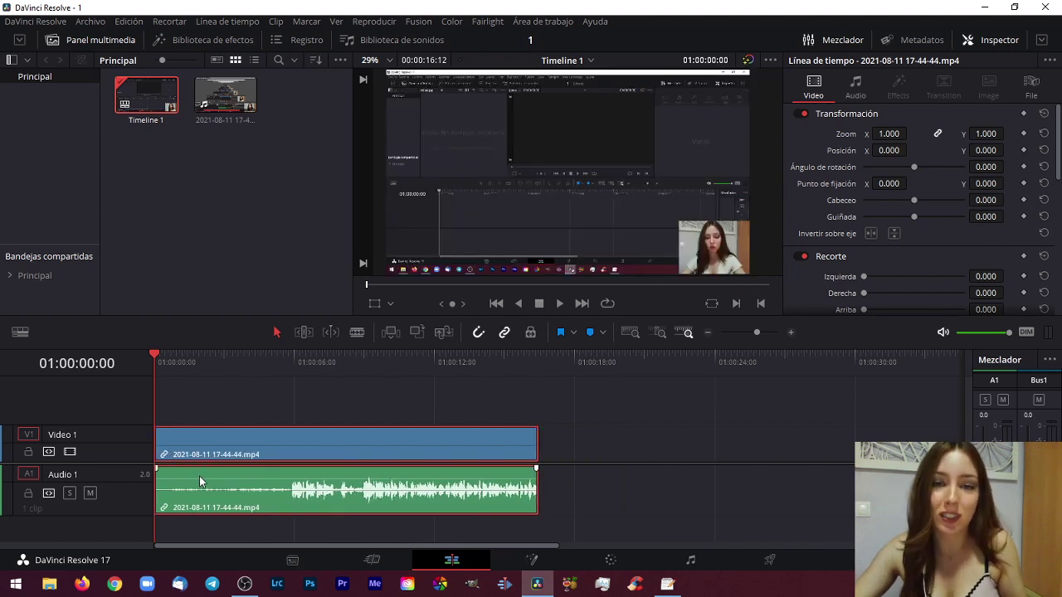
left_click(494, 435)
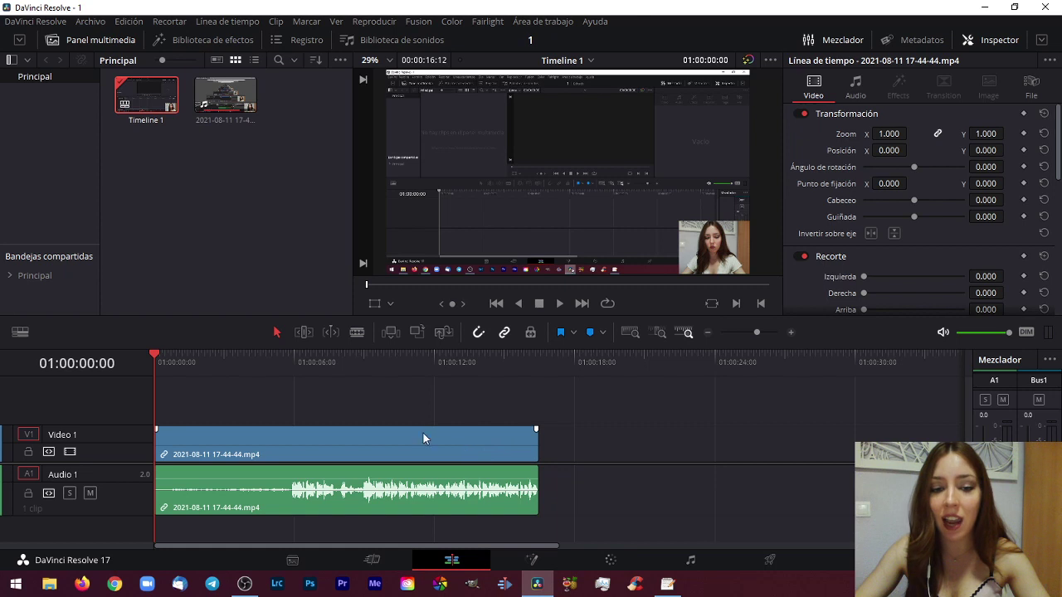
- Zoom the timeline in and park the playhead at 01:00:08:08
left_click(361, 389)
scroll(547, 448, "up", 5)
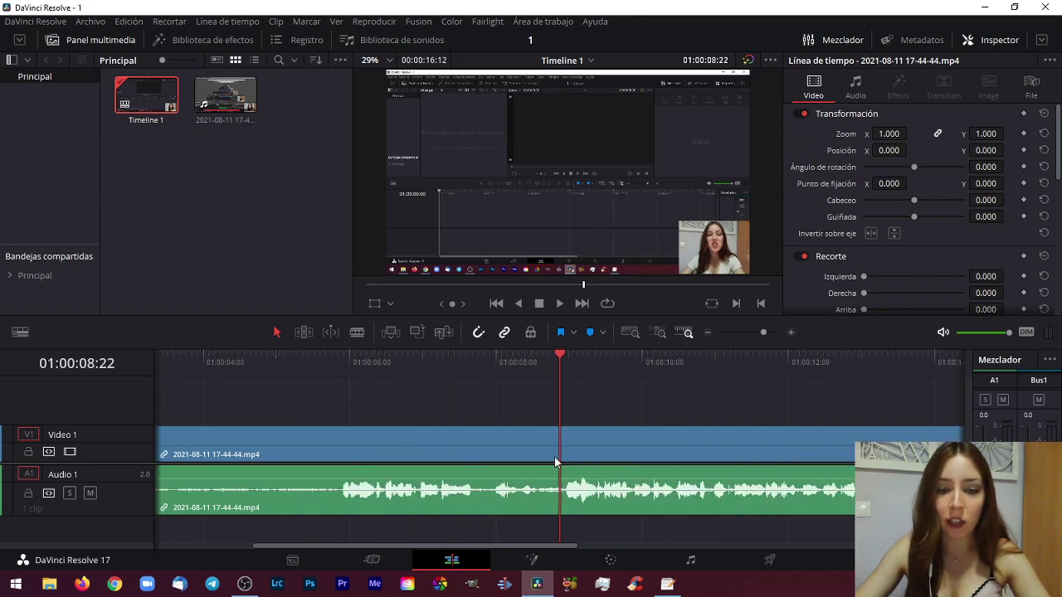
scroll(704, 449, "up", 1)
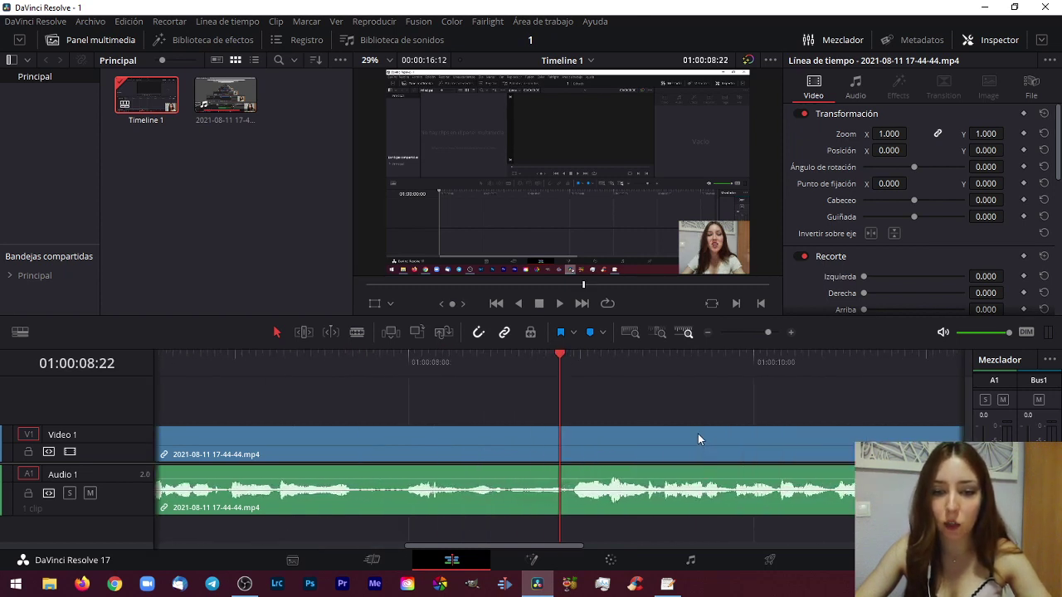
key("j")
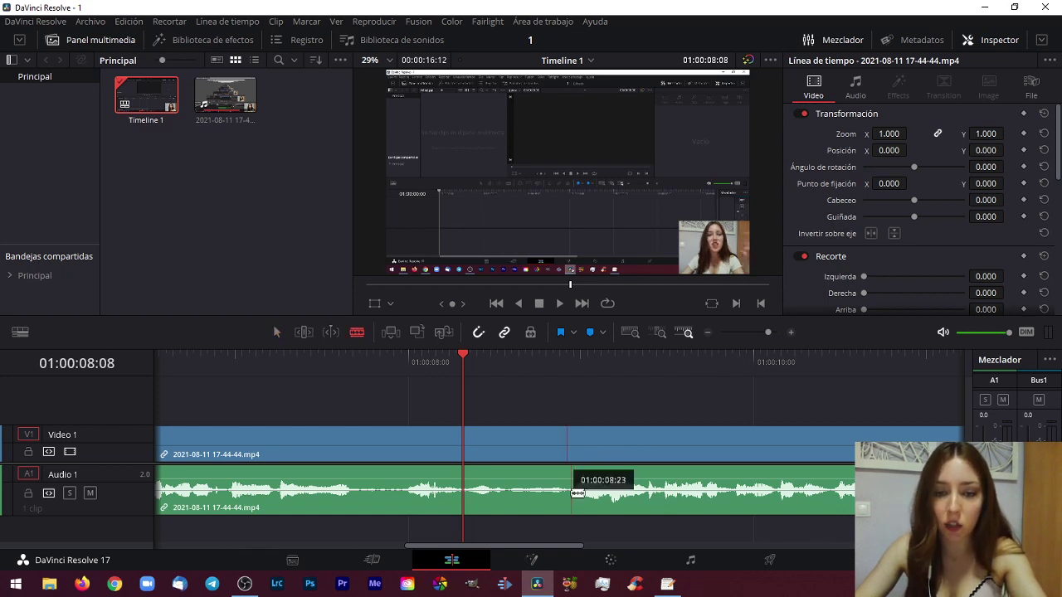
- Blade the video and audio at two points and select the short middle section
left_click(567, 493)
left_click(651, 502)
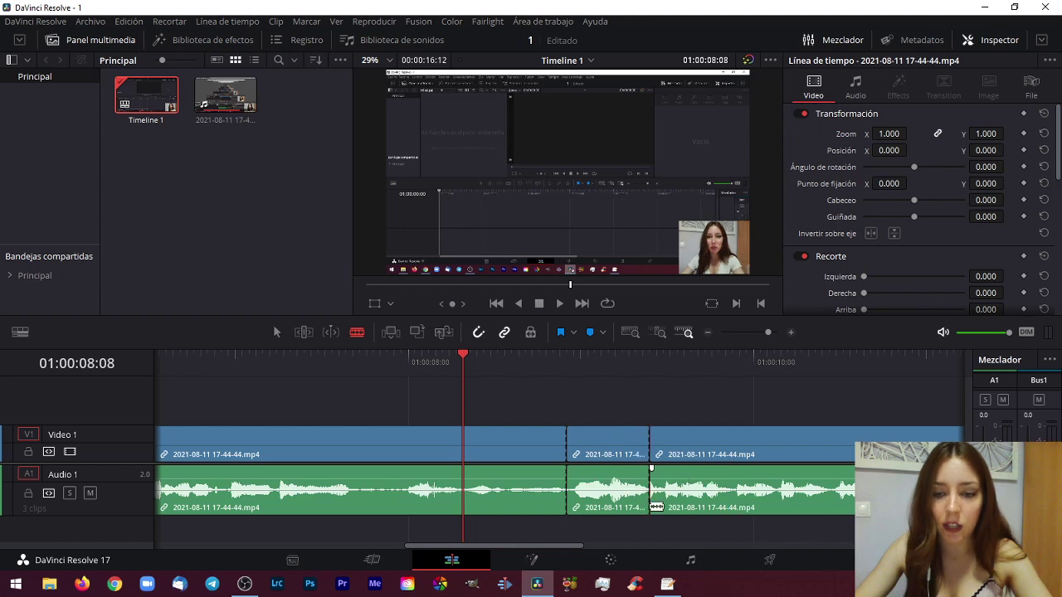
left_click(277, 332)
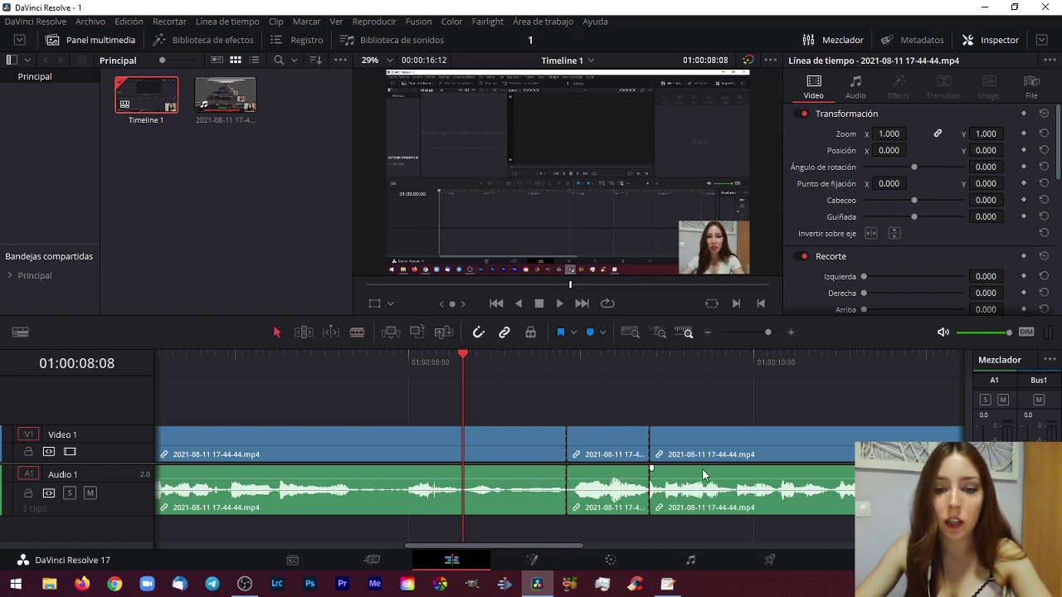
left_click(617, 443)
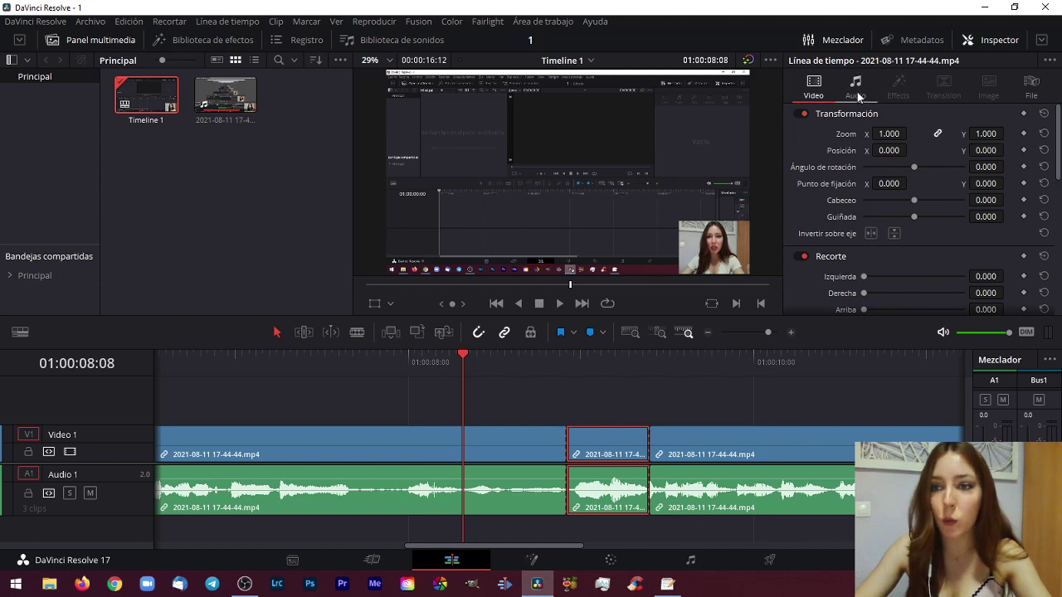
- Set the middle clip's volume to -5.99 dB with the Inspector Audio slider and volume line
left_click(1000, 39)
left_click(1001, 39)
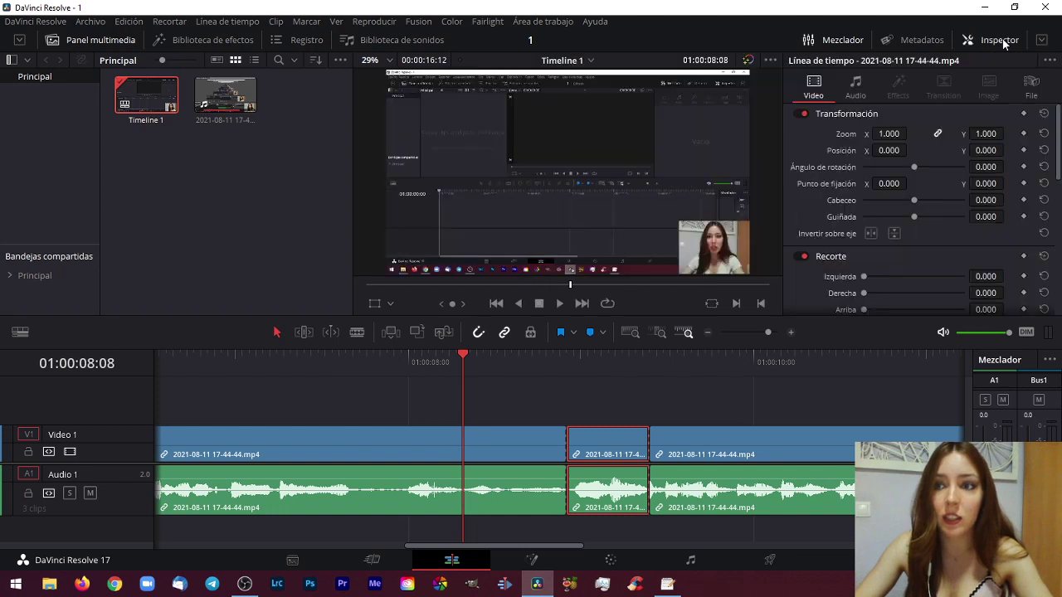
left_click(856, 91)
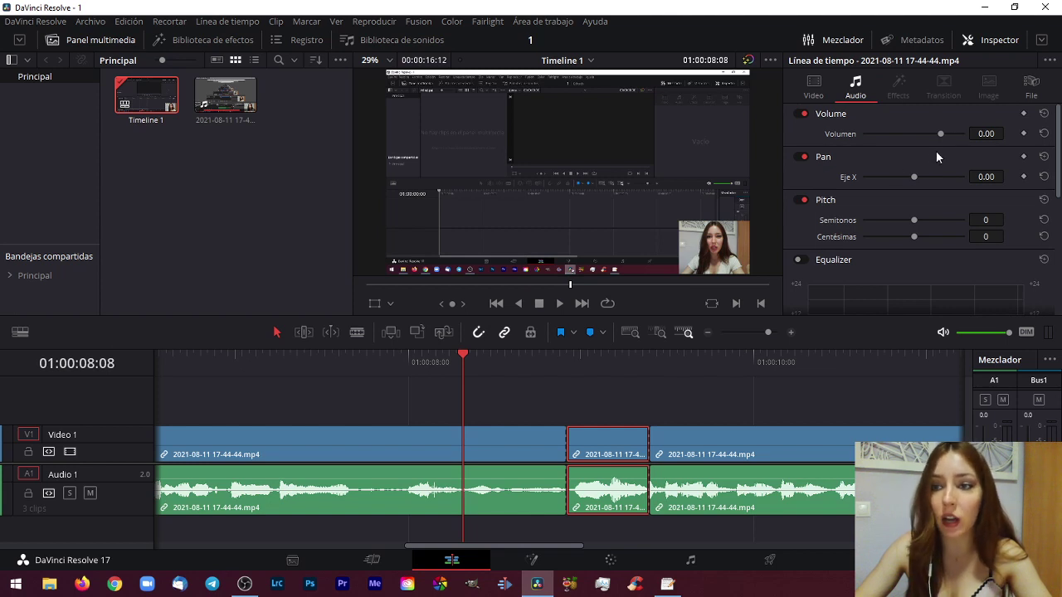
mouse_move(940, 133)
left_mouse_down()
mouse_move(923, 134)
mouse_move(986, 133)
left_mouse_up()
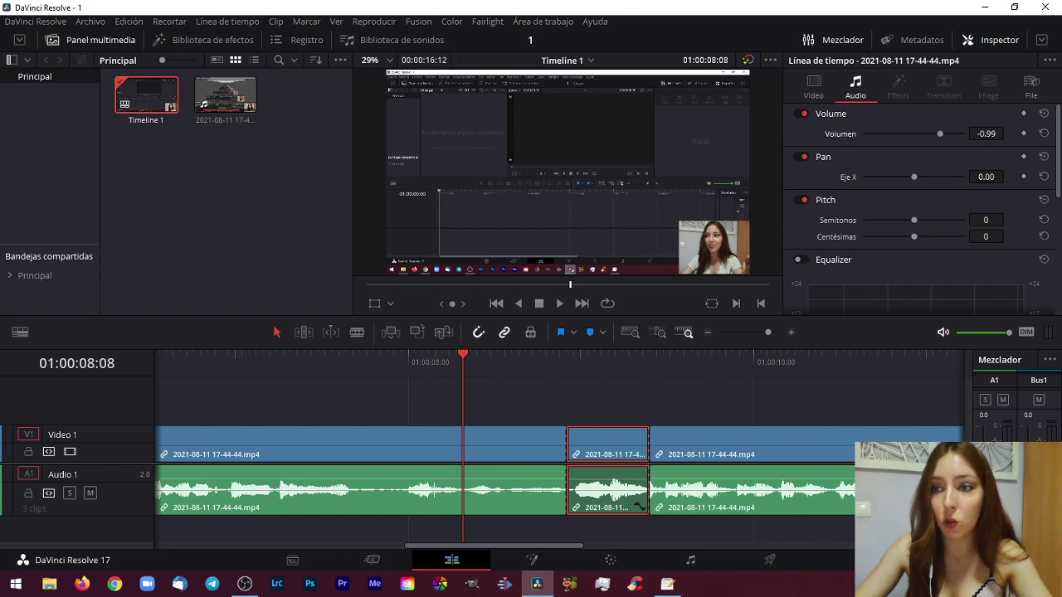
left_click_drag(637, 504, 637, 503)
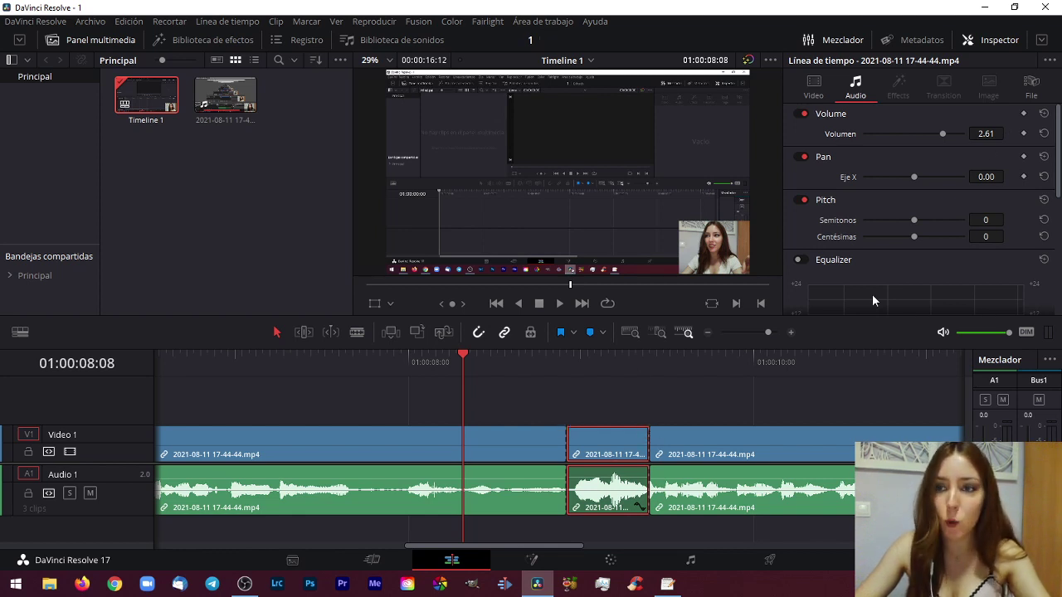
mouse_move(985, 133)
left_mouse_down()
mouse_move(954, 133)
mouse_move(971, 134)
left_mouse_up()
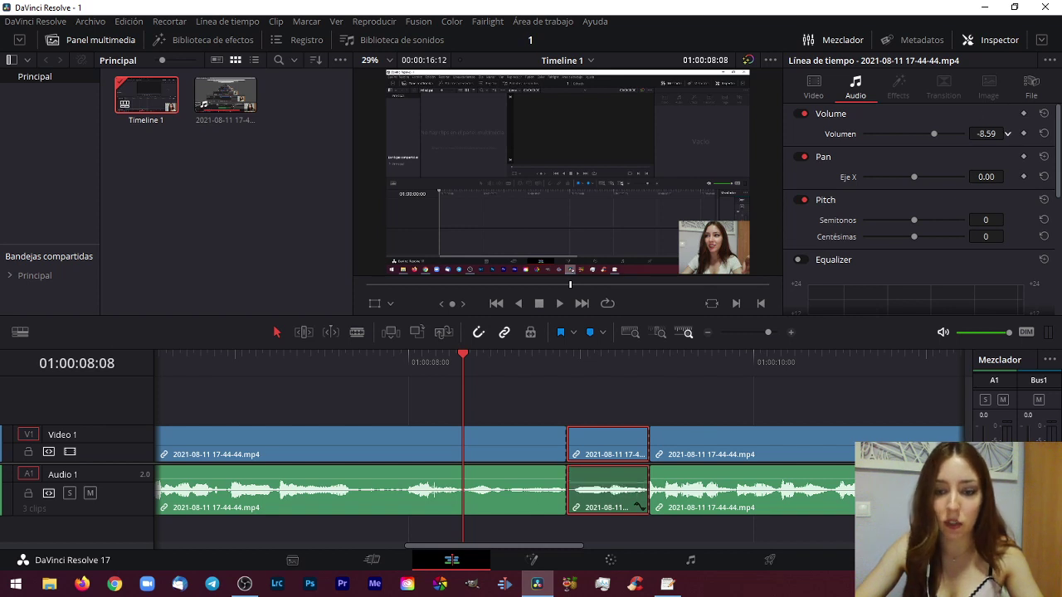
left_click_drag(986, 133, 979, 133)
scroll(776, 472, "left", 2)
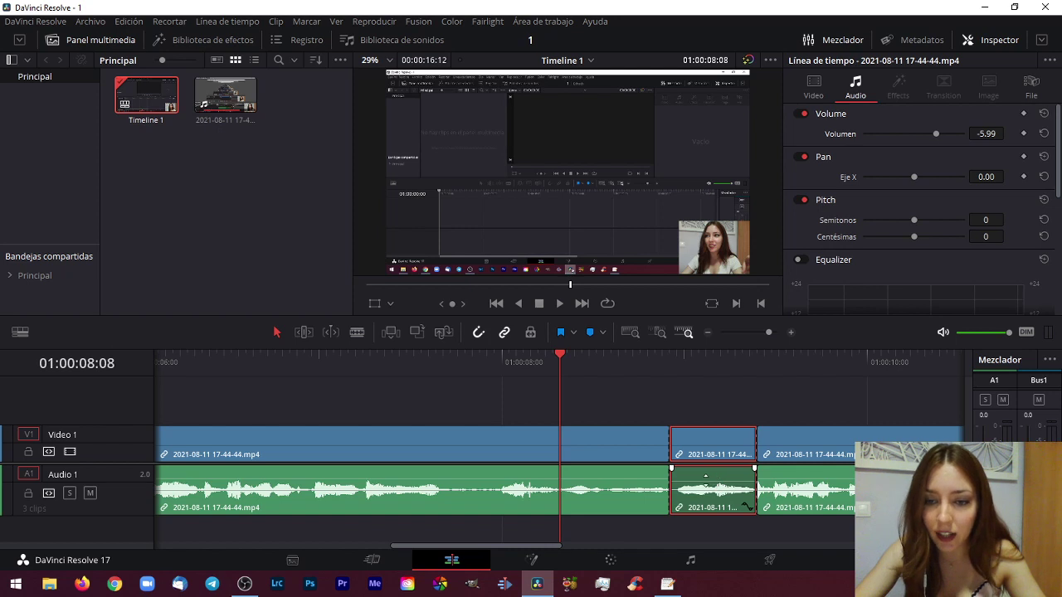
left_click_drag(705, 477, 706, 481)
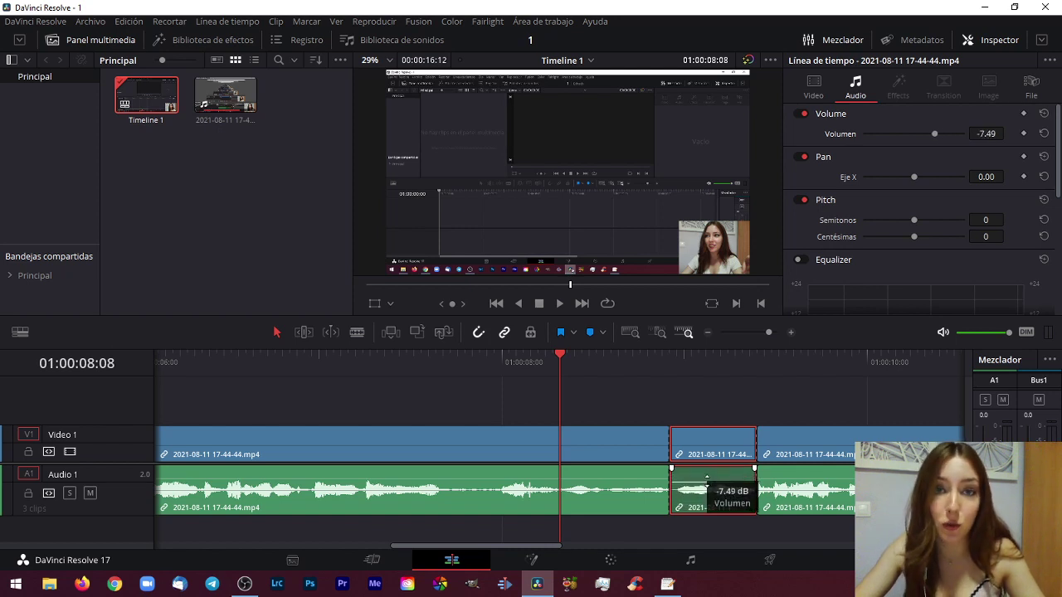
left_click_drag(706, 479, 706, 476)
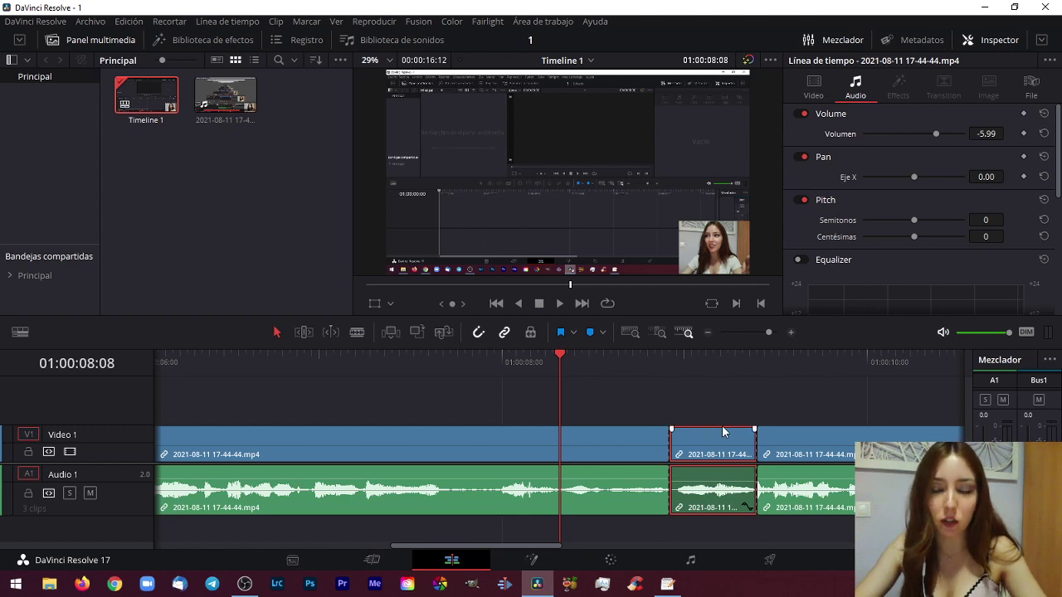
- Undo the volume changes and cuts, then place the playhead at 01:00:08:20
key("ctrl+alt+equal")
key("ctrl+alt+equal")
key("ctrl+alt+equal")
key("ctrl+alt+equal")
key("ctrl+alt+equal")
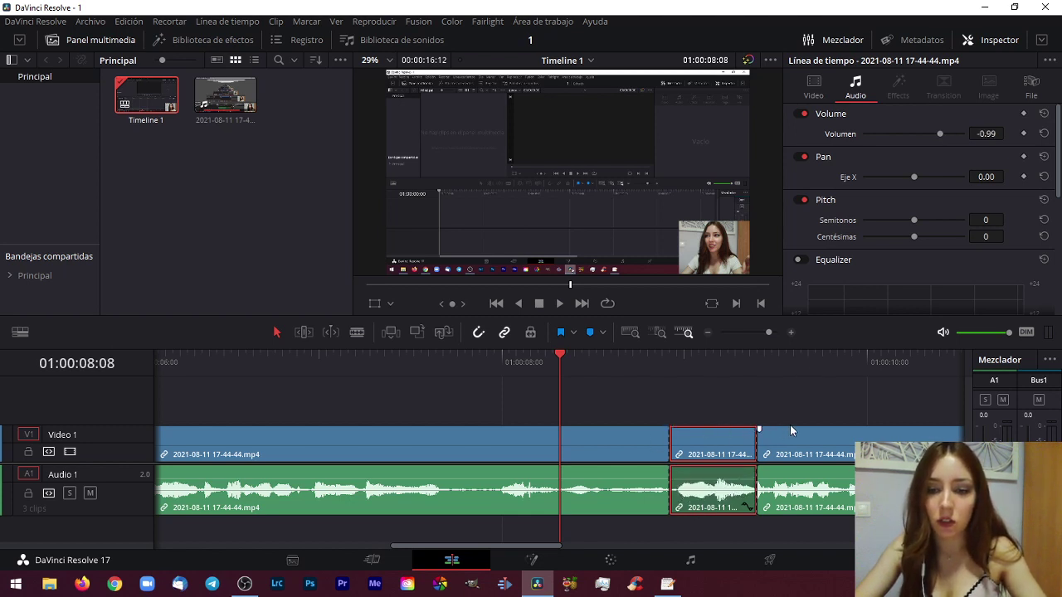
key("ctrl+alt+equal")
key("ctrl+z")
key("ctrl+z")
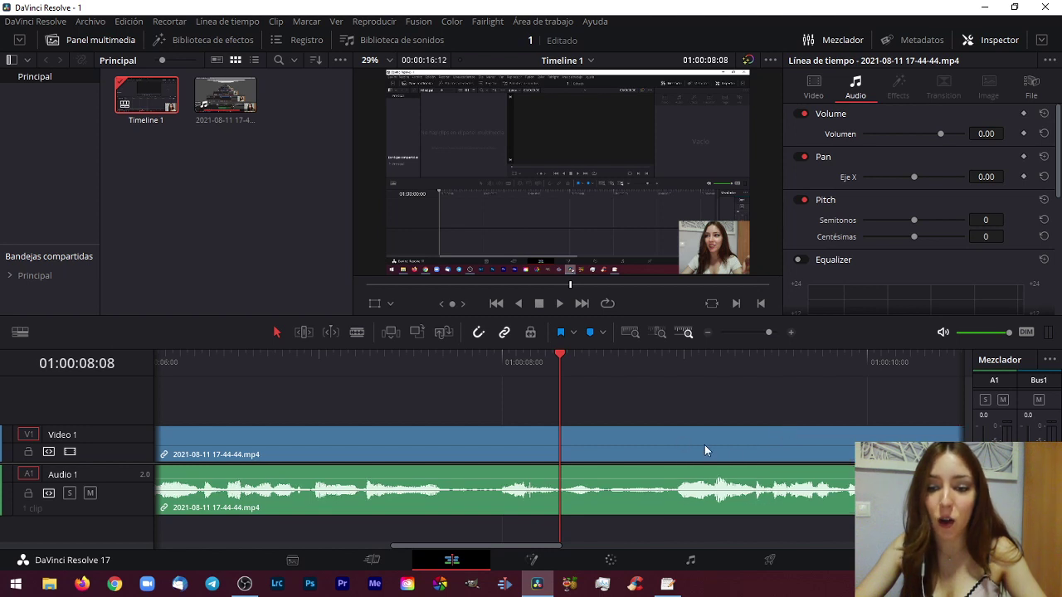
scroll(647, 419, "right", 2)
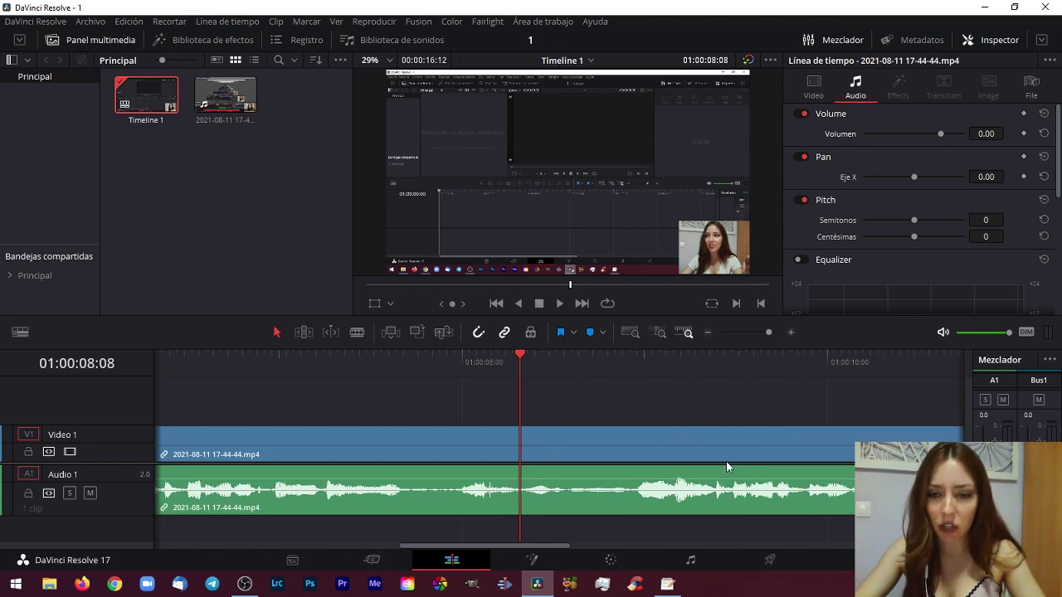
left_click(627, 376)
scroll(737, 470, "up", 3)
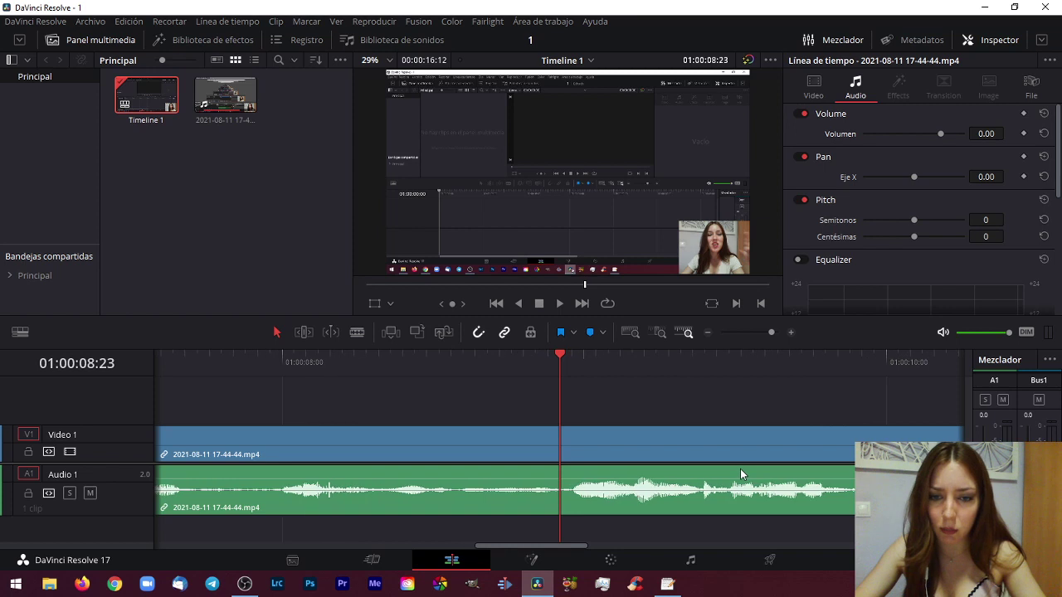
key("Left")
key("Left")
key("Left")
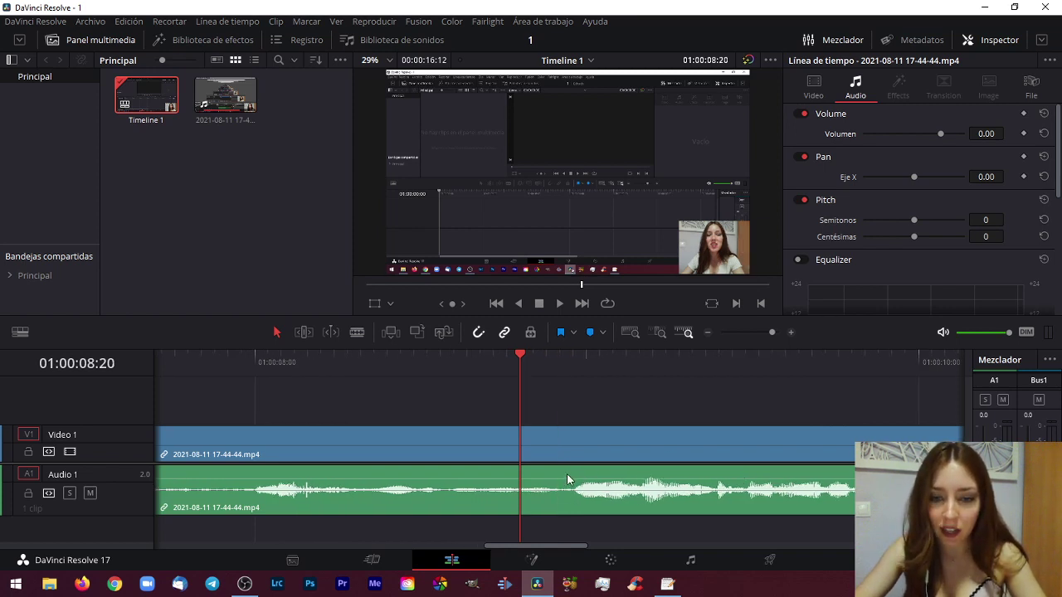
- Add volume keyframes on the Audio 1 clip and dip the inner section to -10.50 dB
left_click(564, 477, "alt")
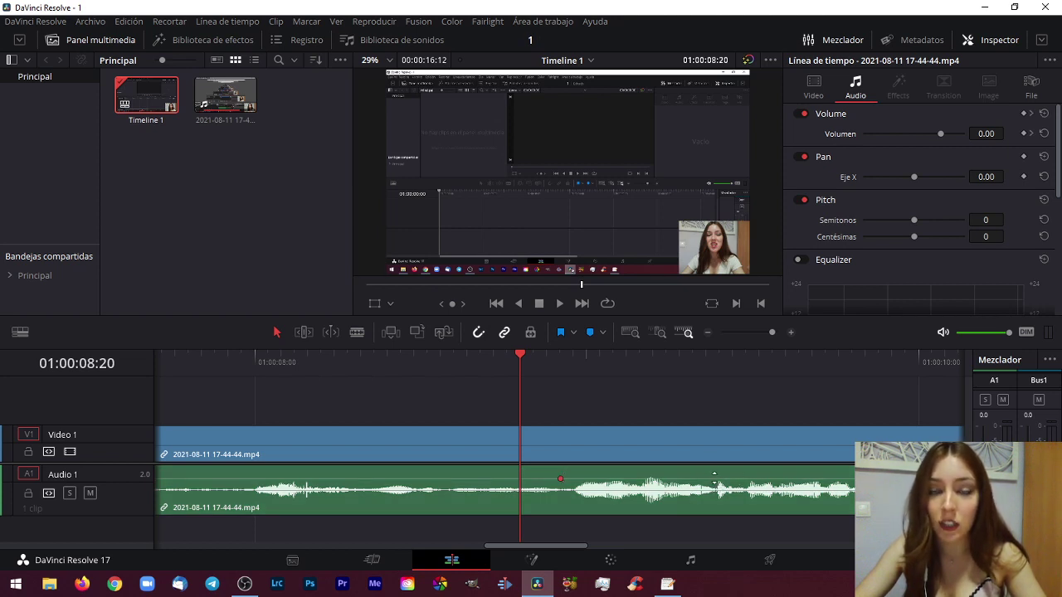
left_click(718, 480, "alt")
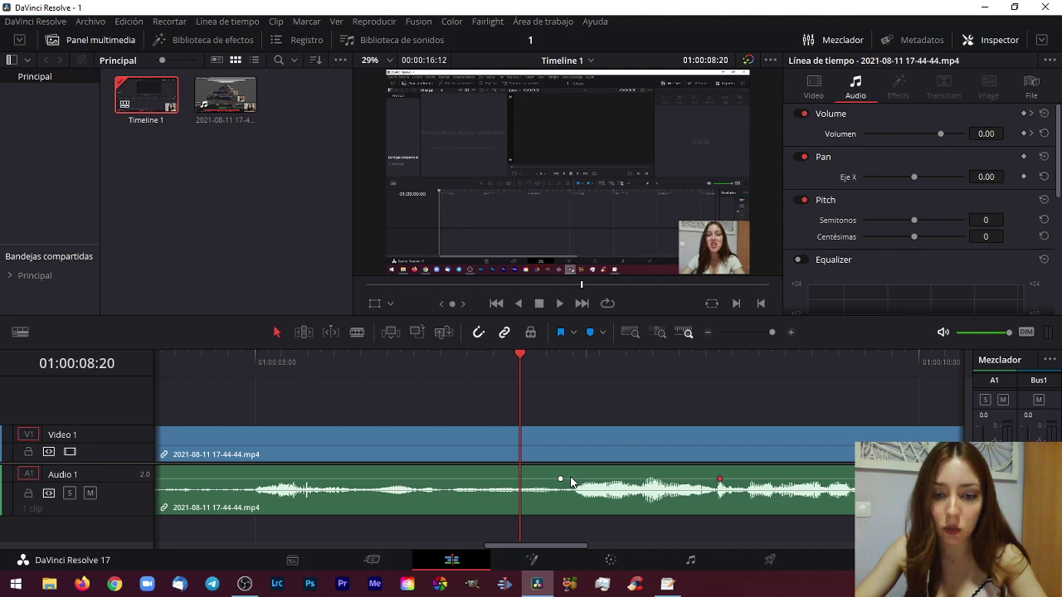
left_click(574, 479, "alt")
left_click(573, 480)
left_click_drag(573, 479, 571, 479)
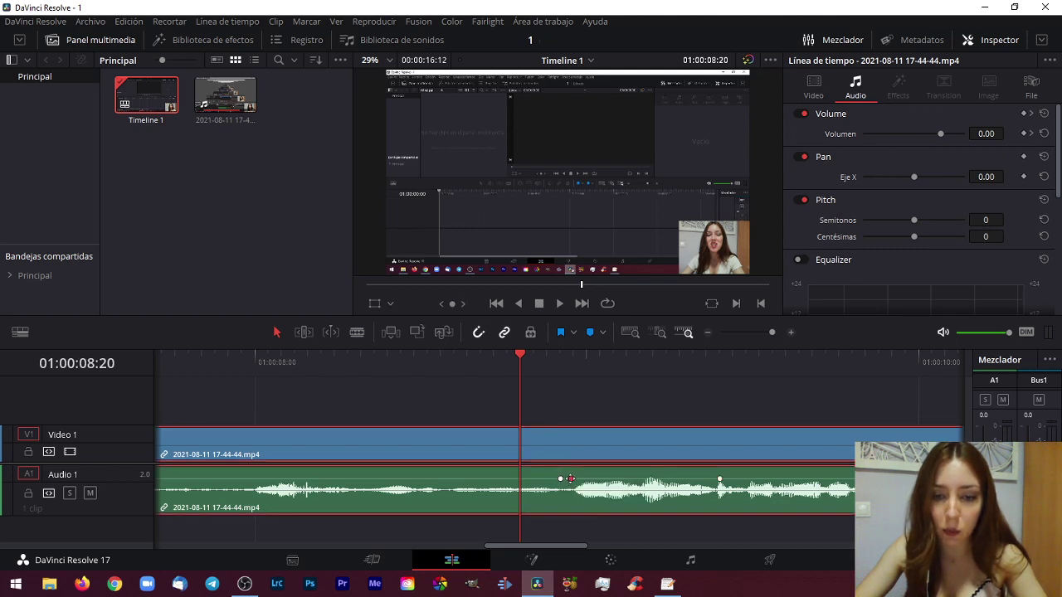
left_click(719, 480, "alt")
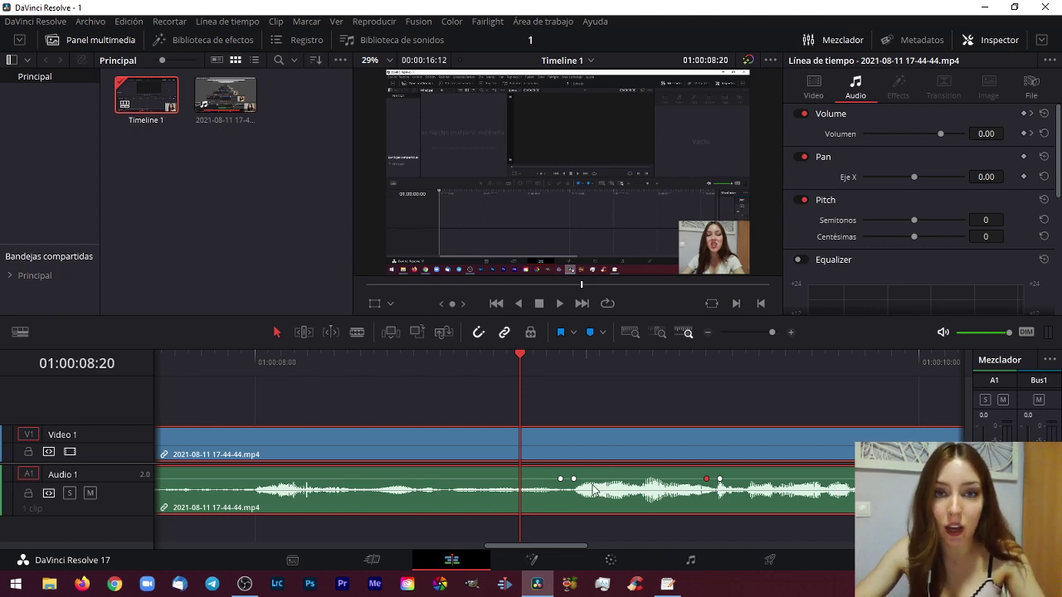
left_click_drag(572, 480, 573, 483)
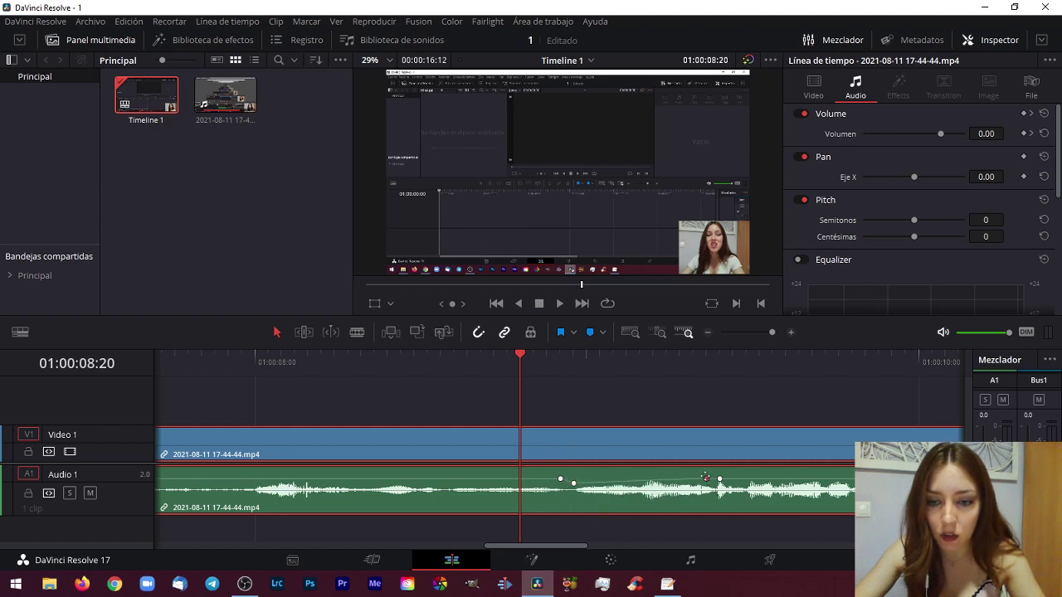
left_click_drag(705, 477, 706, 485)
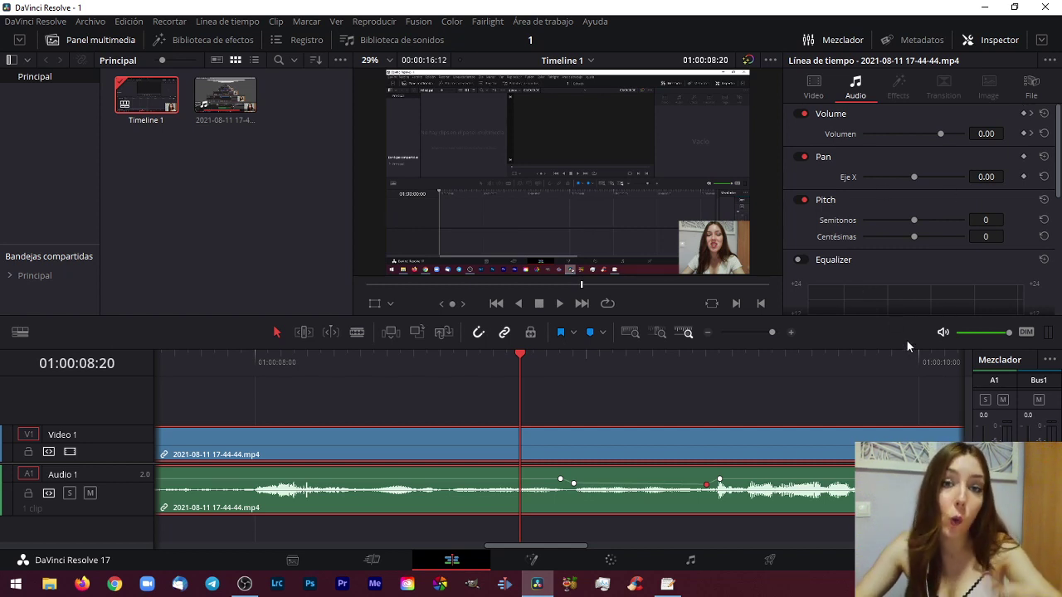
- Cut the video and audio near 01:00:05 and clear the selection
scroll(904, 350, "down", 1)
scroll(637, 423, "down", 1)
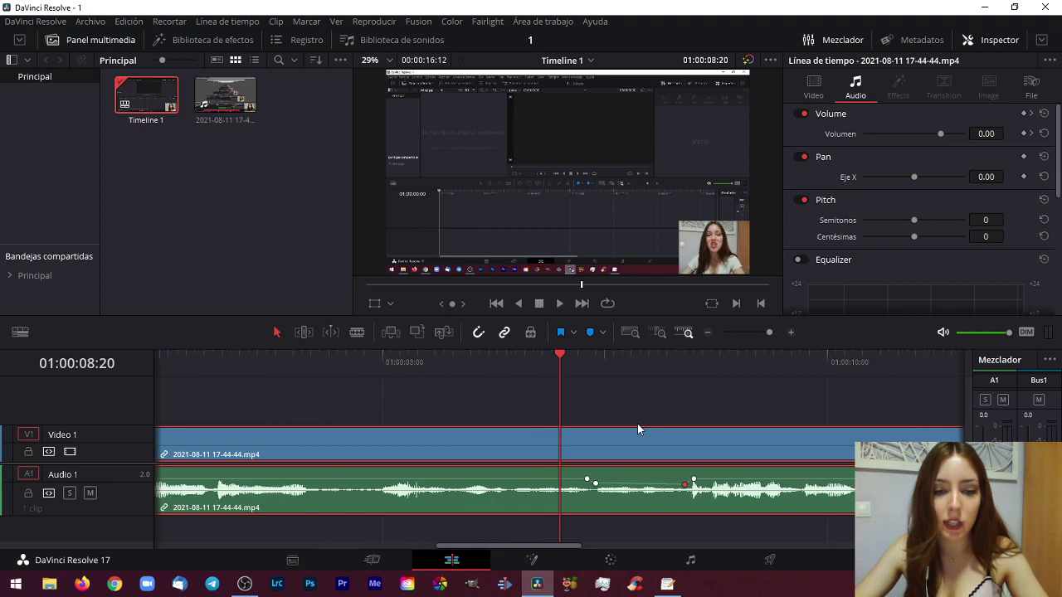
scroll(637, 423, "down", 1)
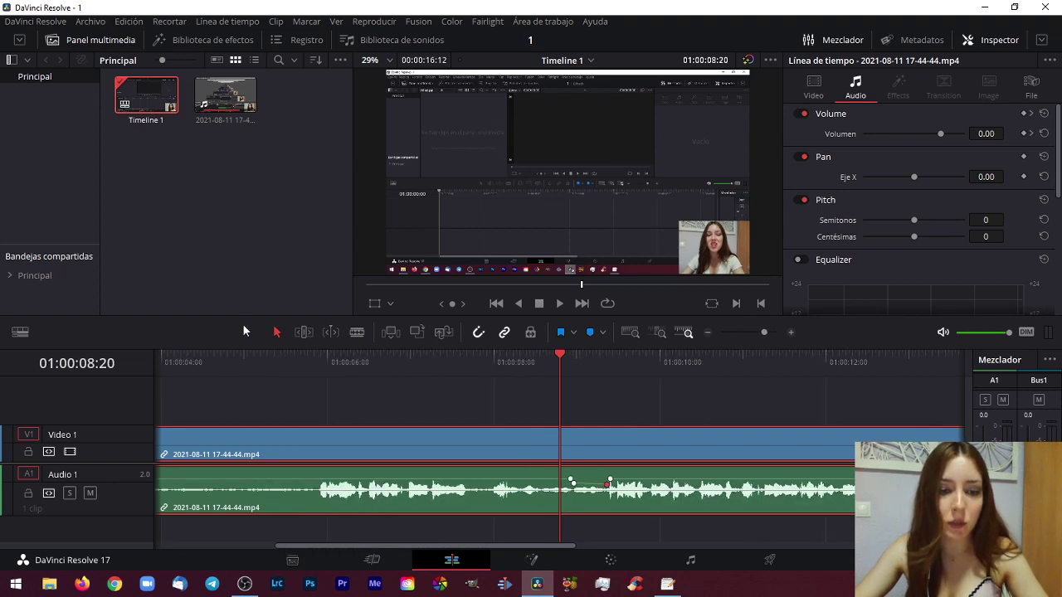
left_click_drag(296, 360, 291, 359)
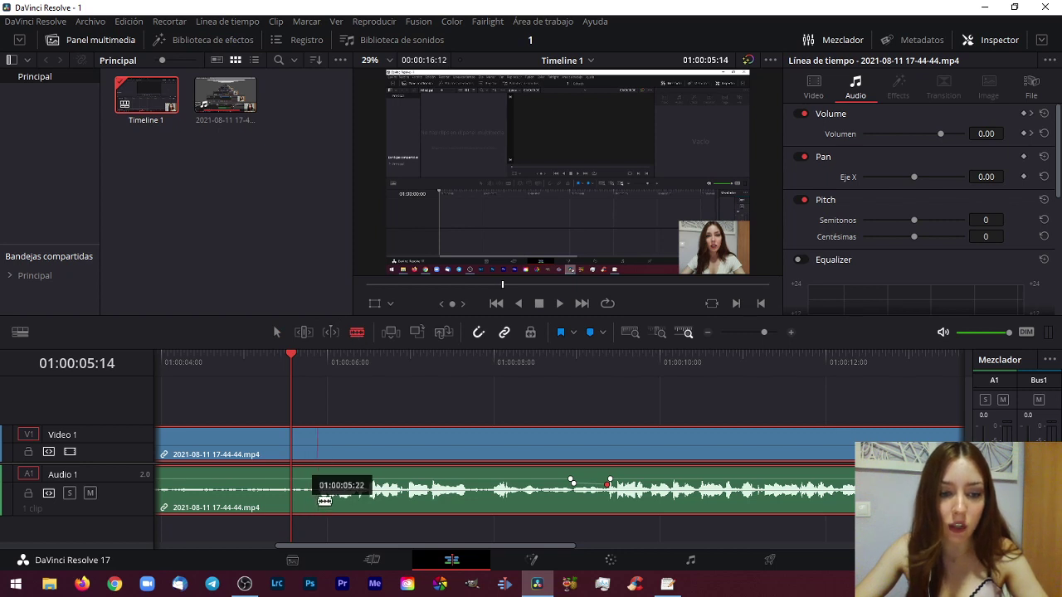
left_click(313, 496)
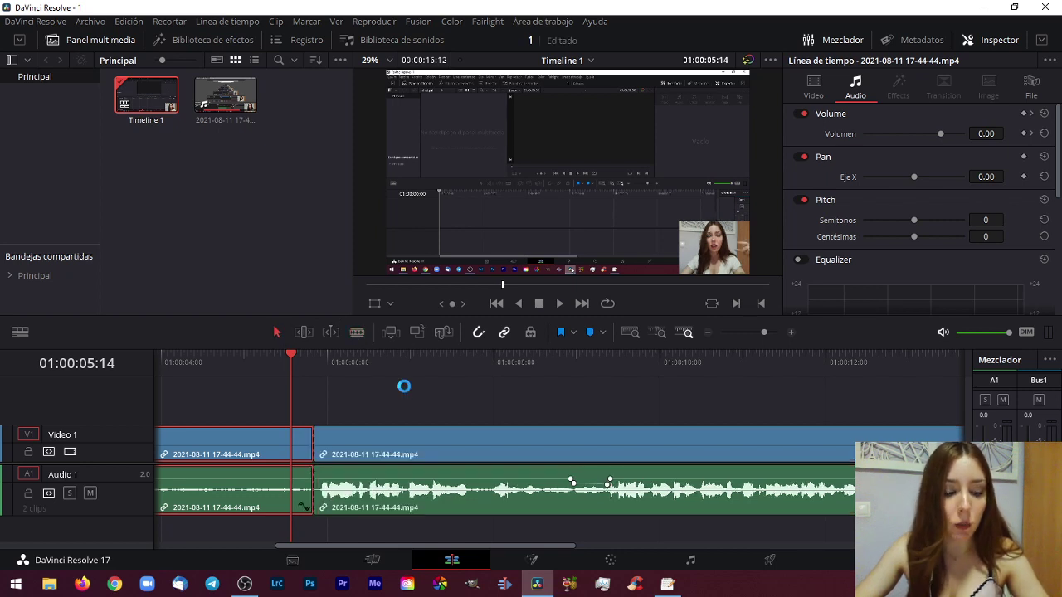
scroll(415, 434, "up", 1)
left_click(701, 443)
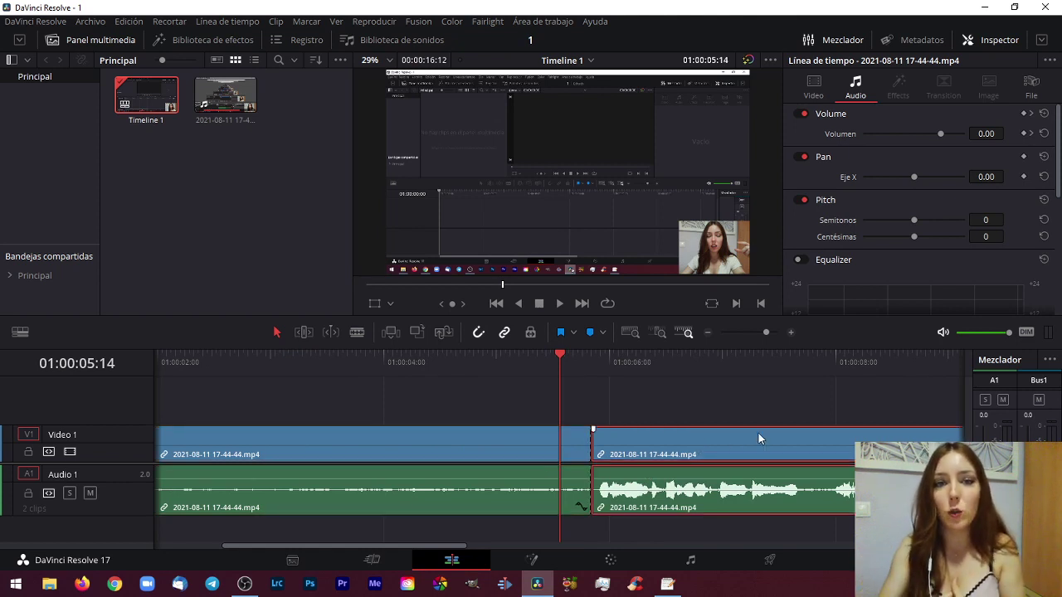
key("ctrl+shift+a")
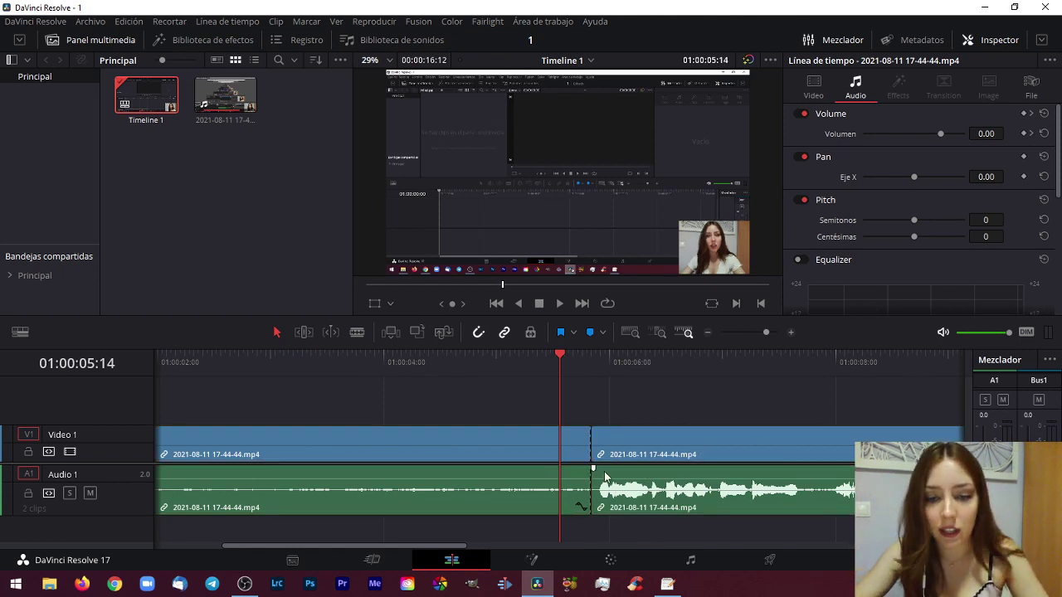
- Drag a fade-in onto the second audio clip and play back the faded section
left_click_drag(593, 468, 635, 470)
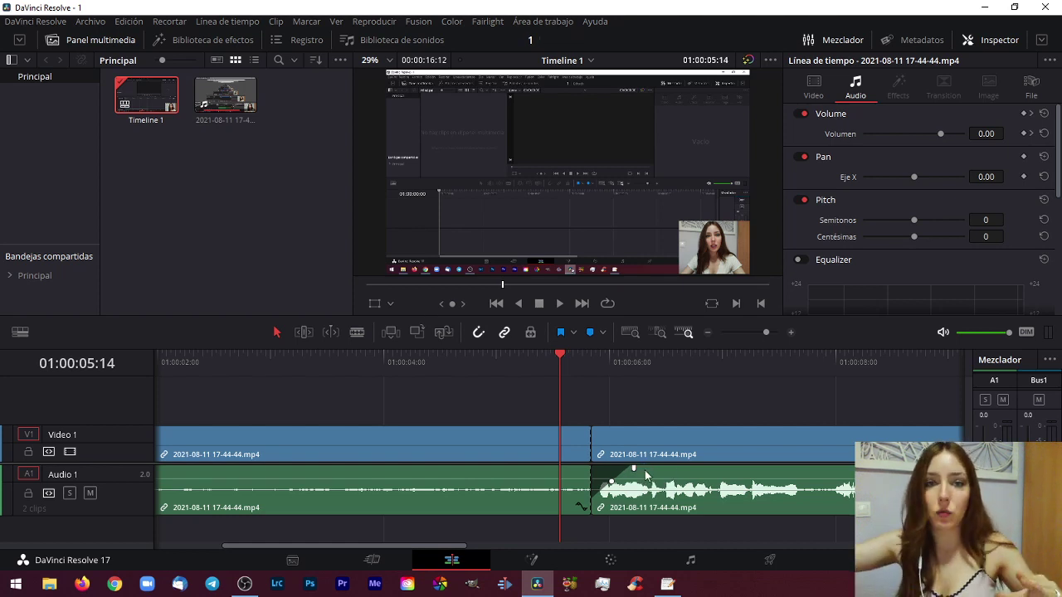
left_click_drag(634, 470, 672, 470)
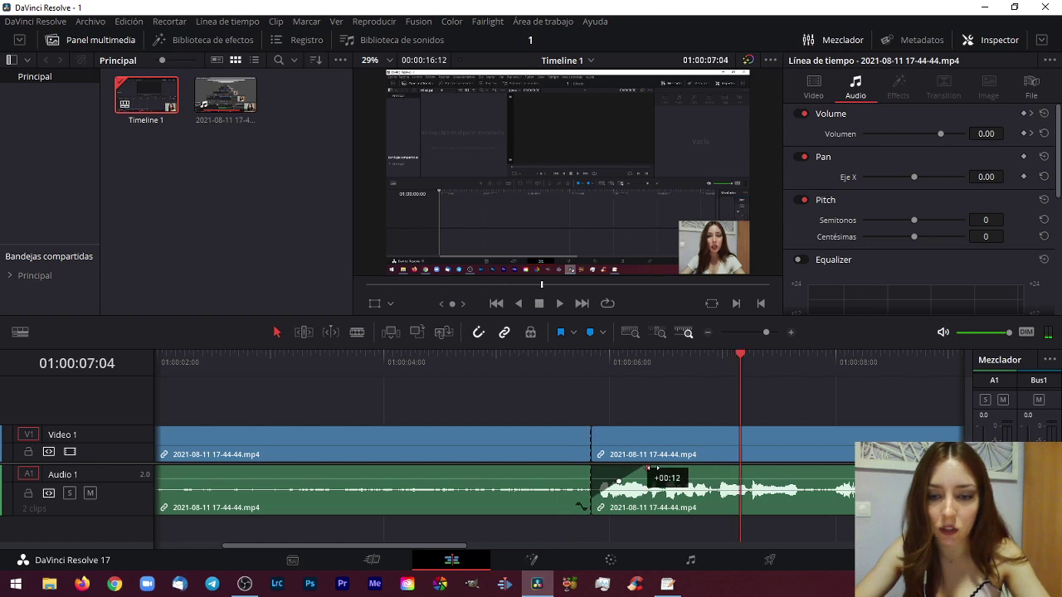
left_click(592, 371)
key("space")
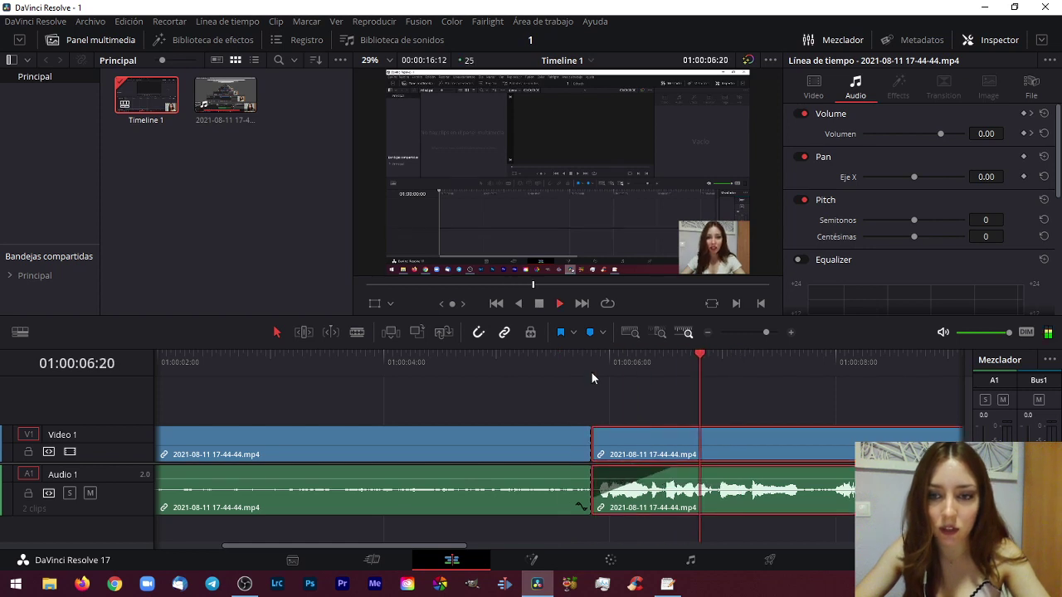
key("space")
- Zoom the timeline out, move the playhead to the clip's end, and deselect the clip
key("ctrl+minus")
key("ctrl+minus")
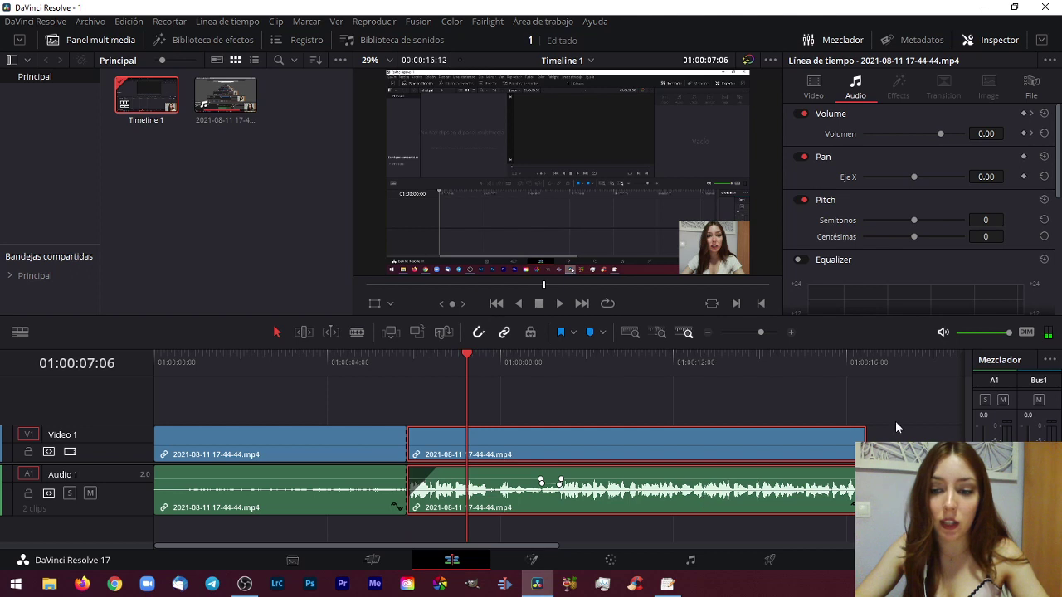
left_click(856, 363)
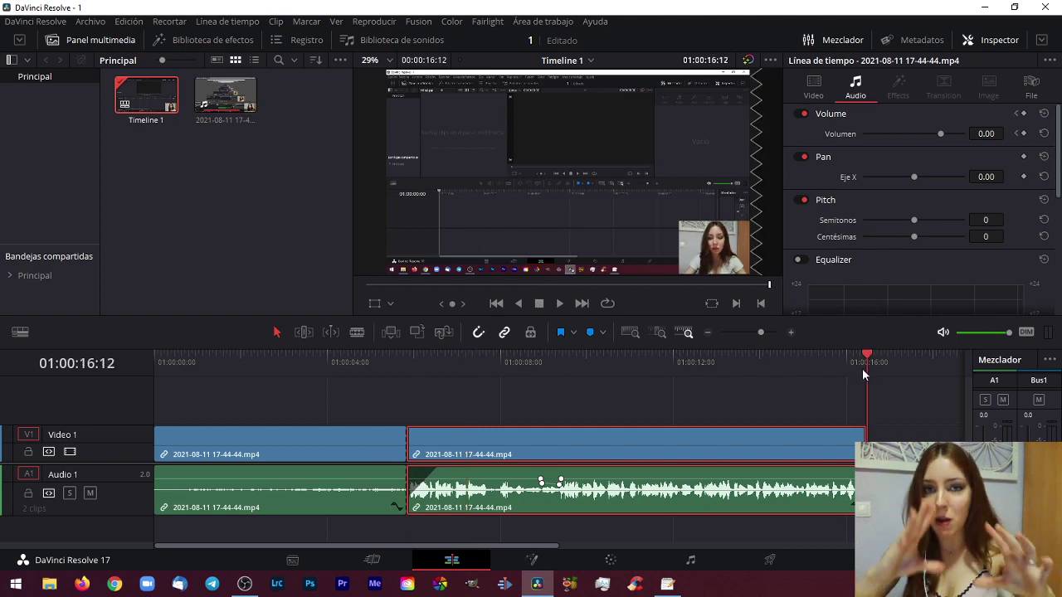
key("ctrl+shift+a")
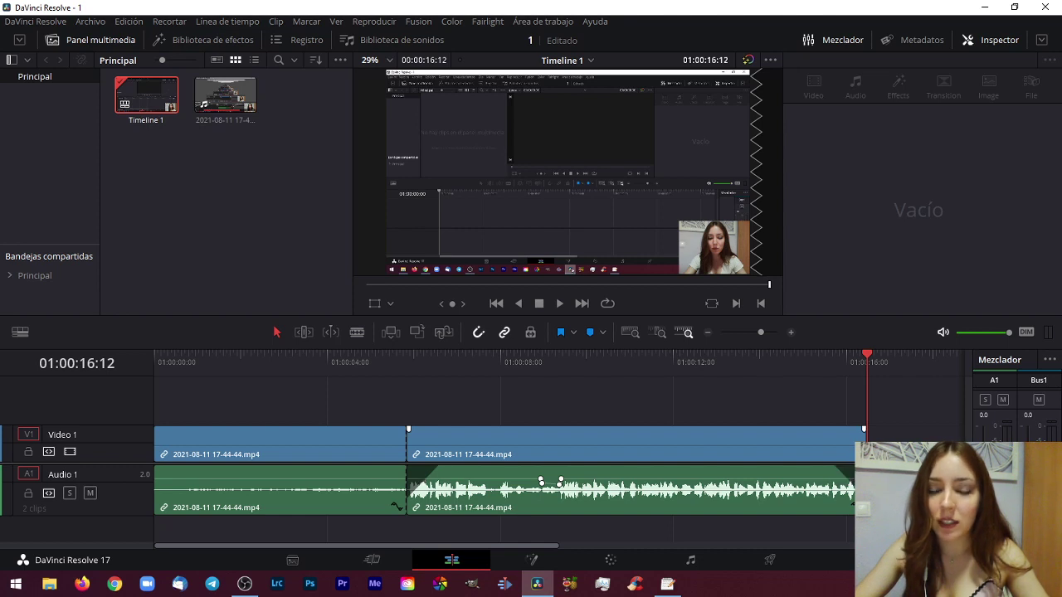
scroll(619, 465, "up", 2)
scroll(619, 466, "up", 2)
mouse_move(626, 493)
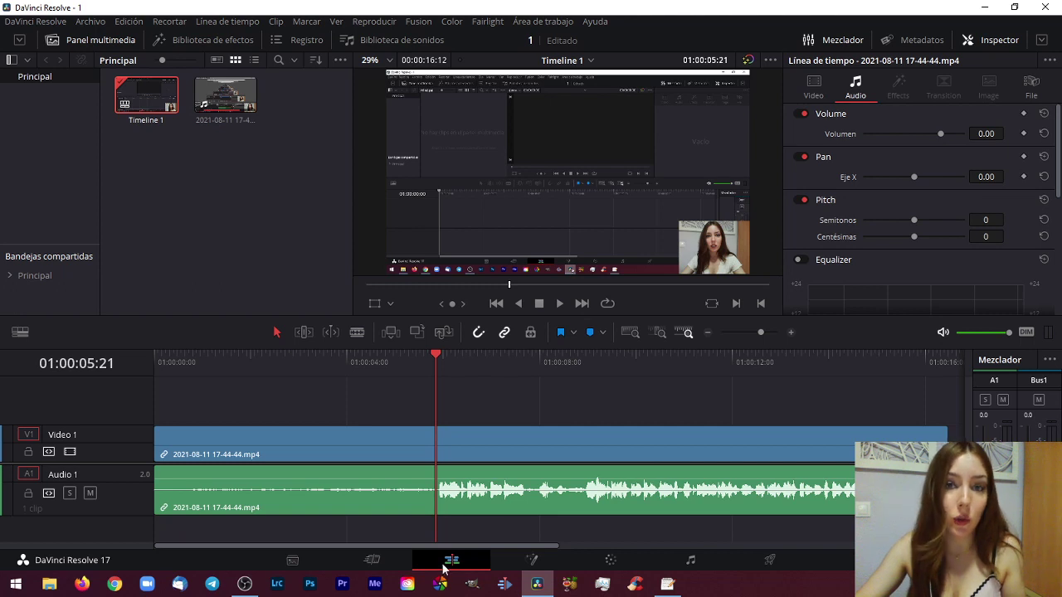
- Switch to the Fairlight page and enlarge Audio 1 to show the interview waveform
left_click(680, 563)
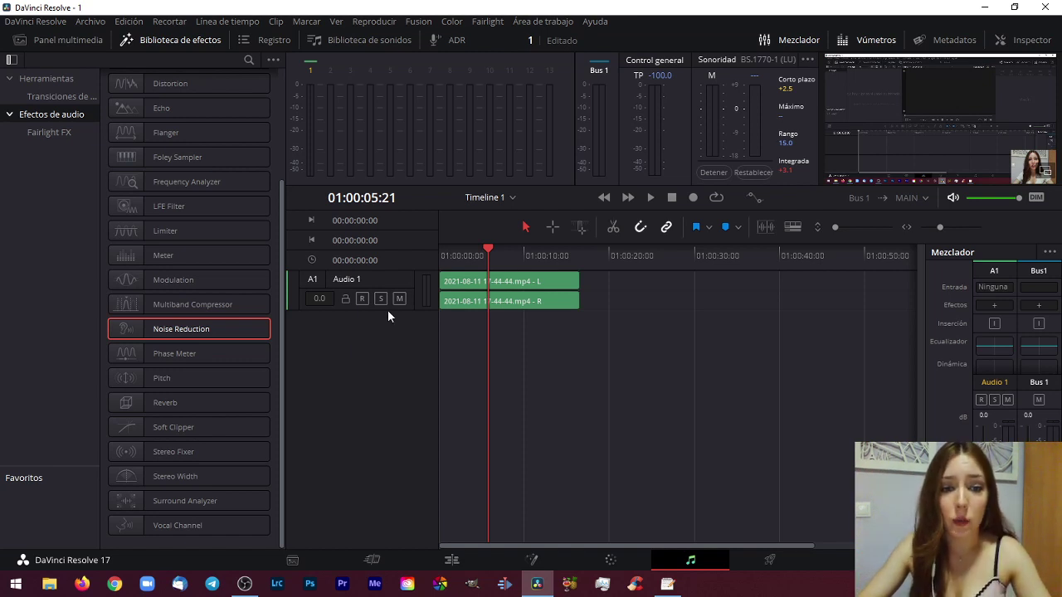
left_click_drag(387, 309, 390, 391)
scroll(498, 339, "up", 2)
scroll(501, 338, "up", 2)
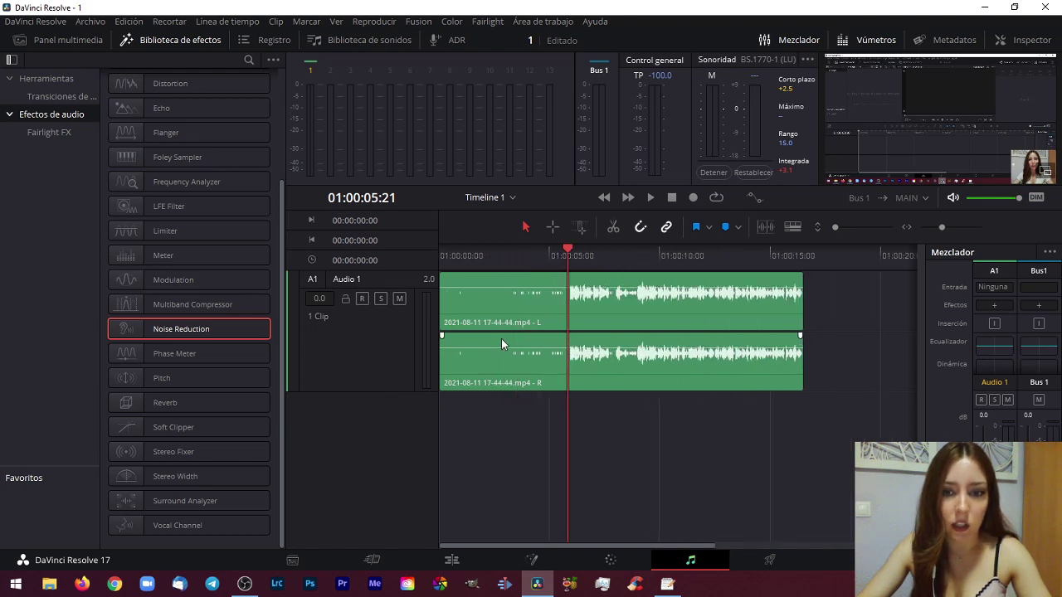
scroll(639, 305, "up", 1)
- Normalize the interview clip's volume to a -2.0 dBTP True Peak
right_click(626, 305)
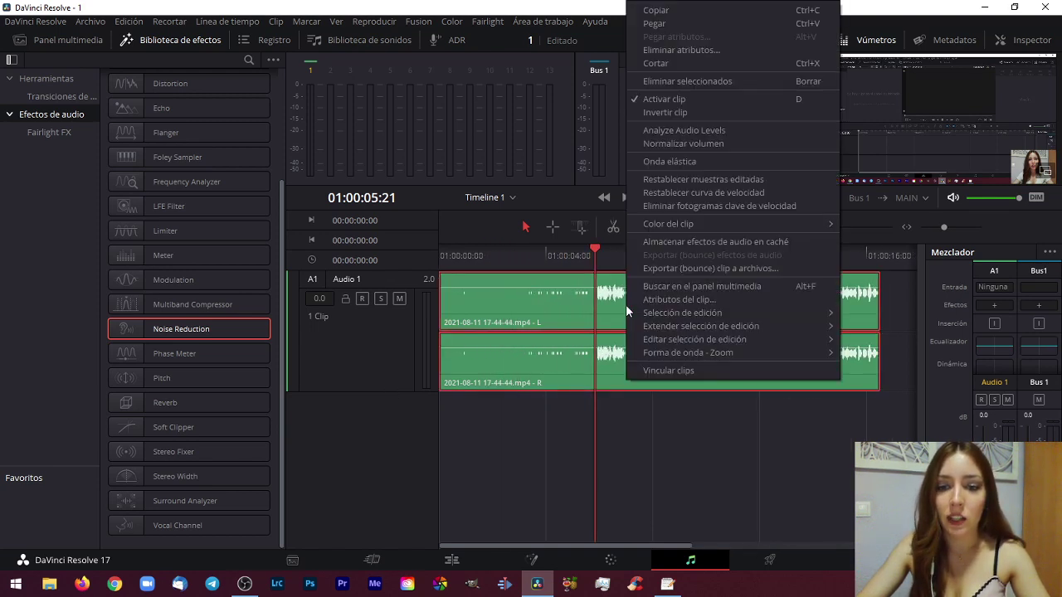
left_click(682, 145)
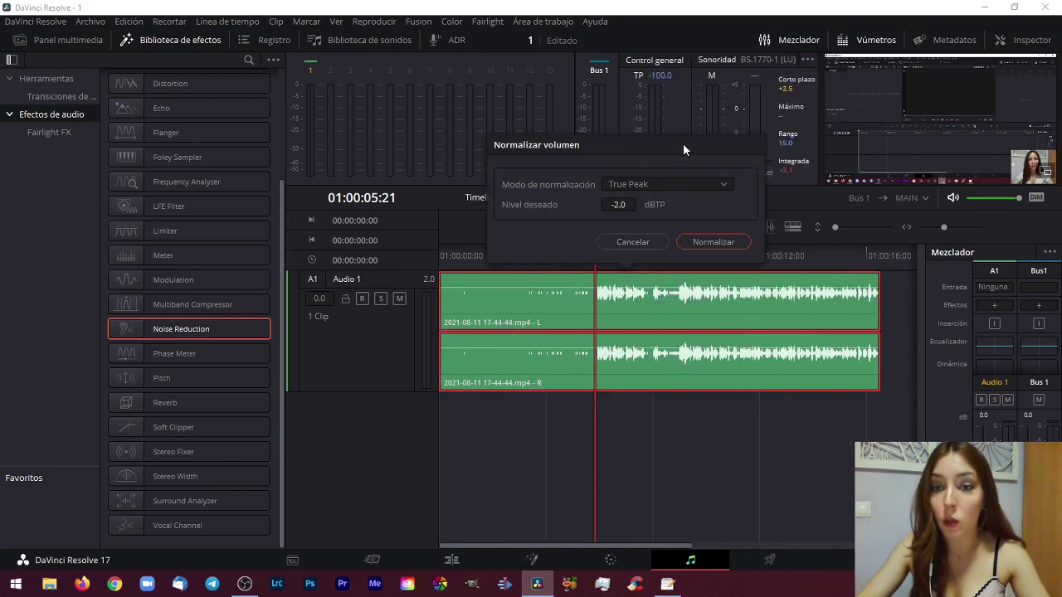
left_click(730, 189)
left_click(644, 214)
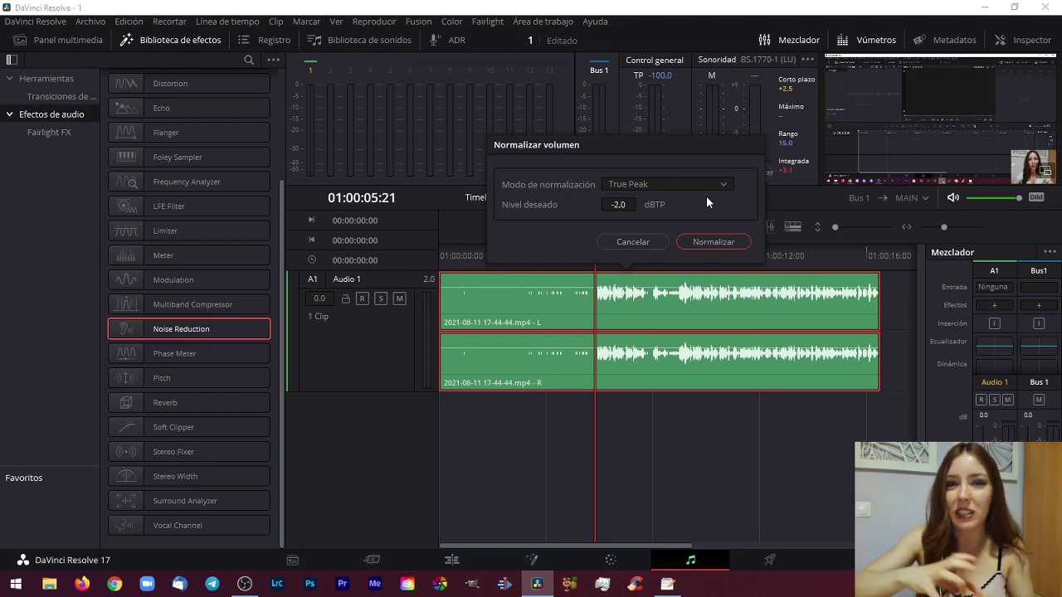
left_click(710, 243)
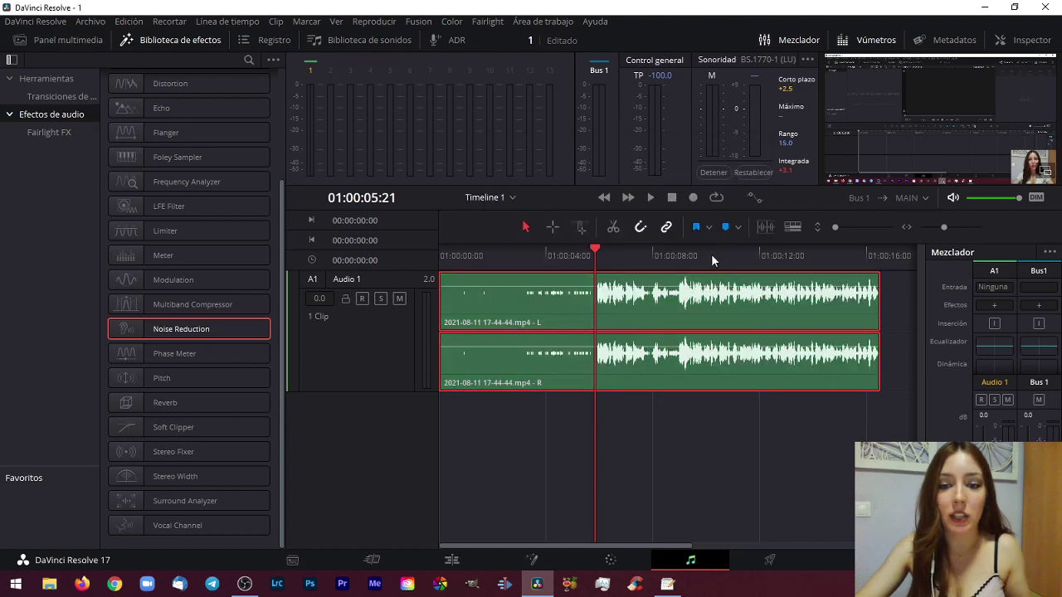
key("space")
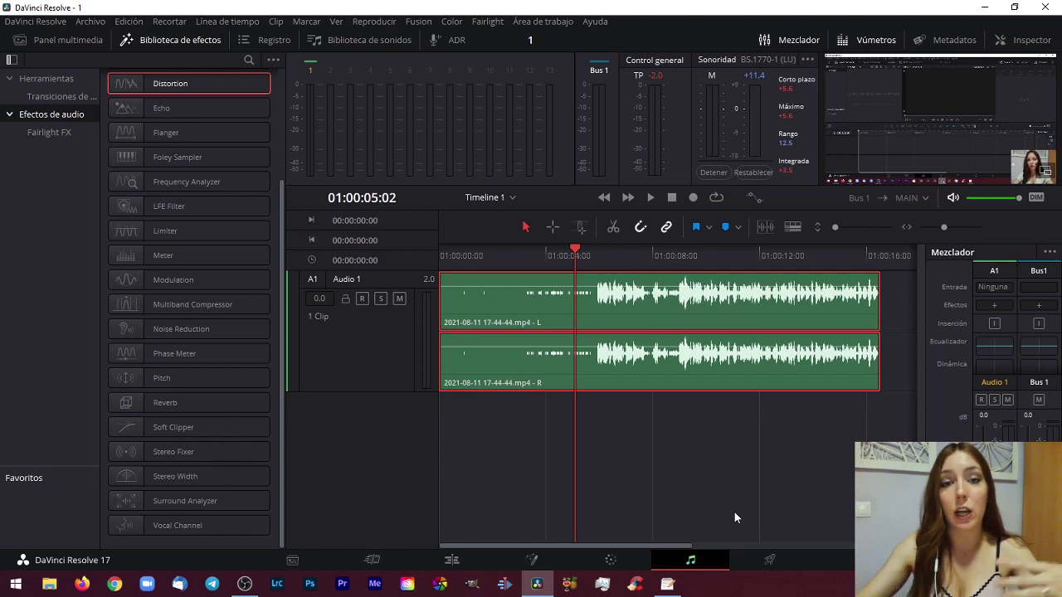
- Play the normalized interview from the timeline start and again from 01:00:05:16
scroll(615, 300, "up", 1)
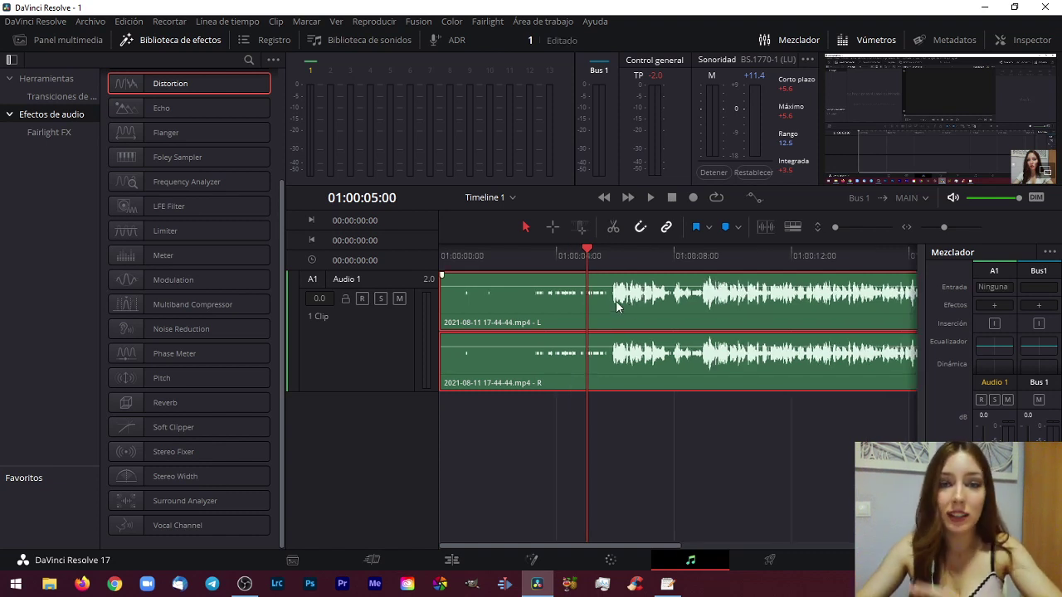
scroll(609, 302, "up", 2)
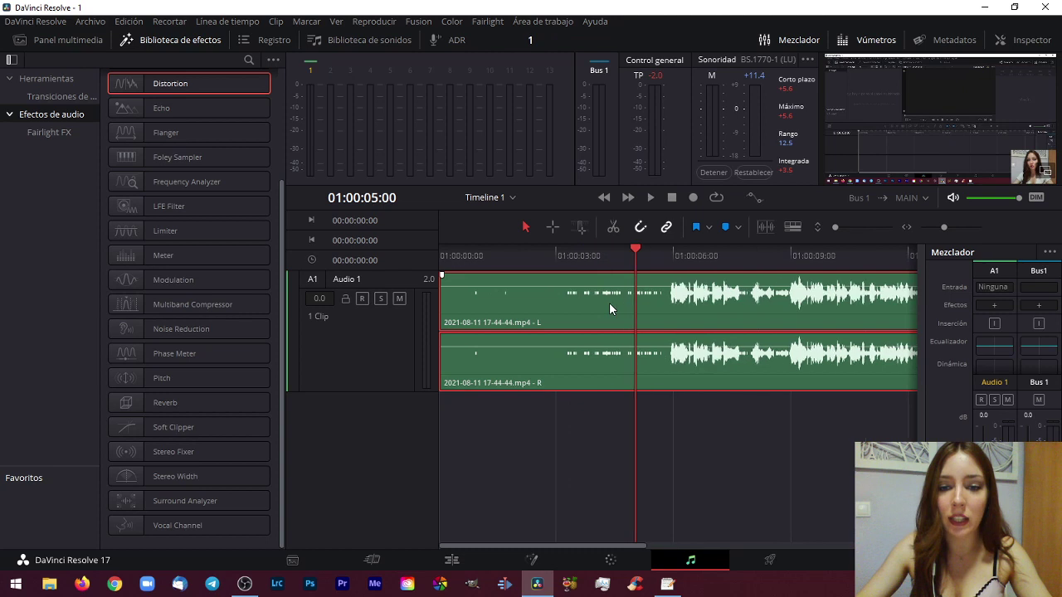
left_click_drag(627, 261, 470, 258)
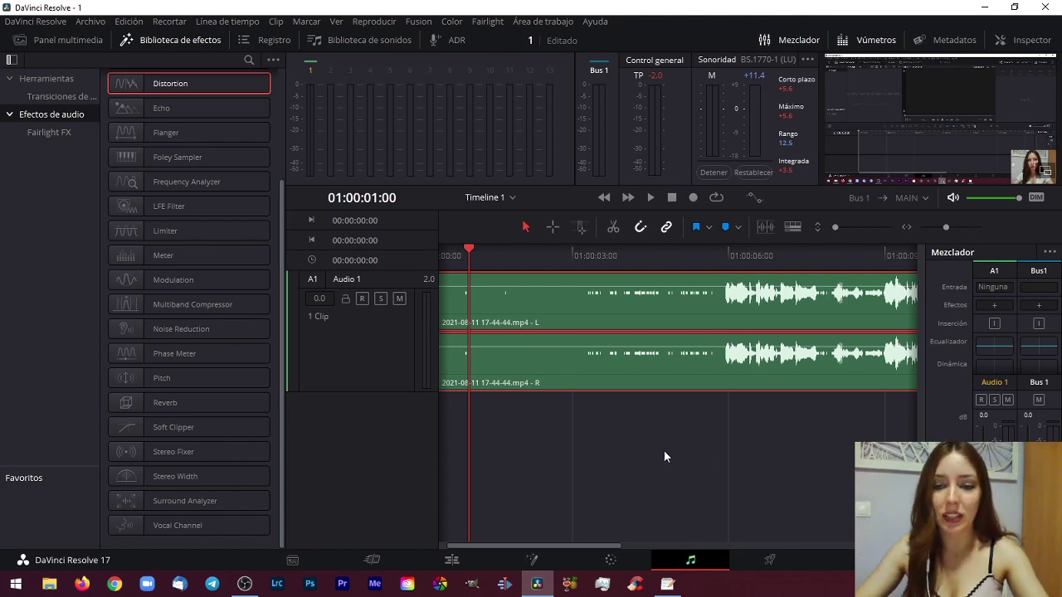
scroll(663, 451, "left", 1)
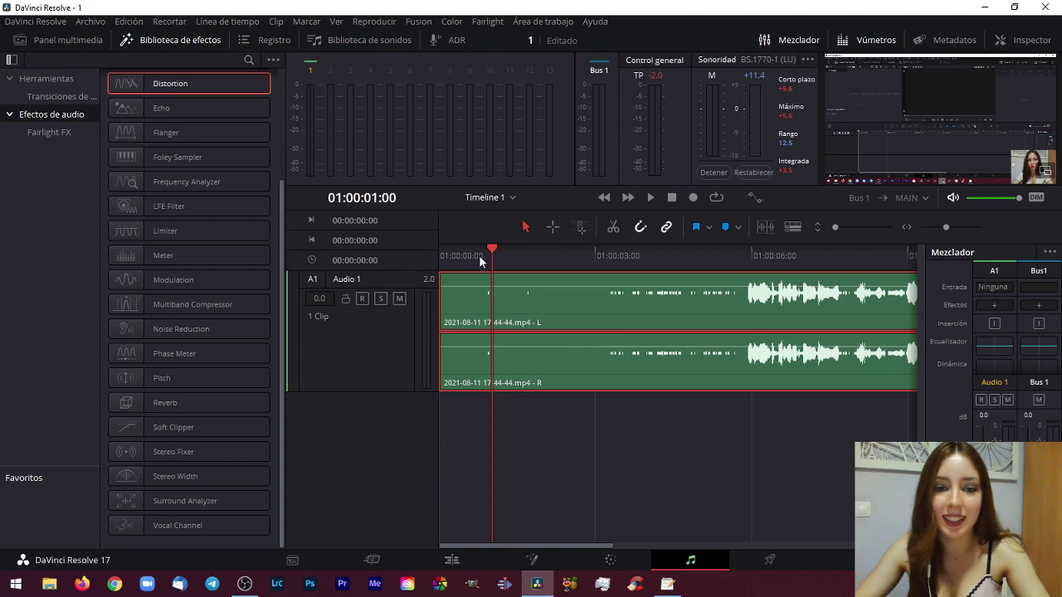
left_click_drag(479, 255, 392, 254)
key("space")
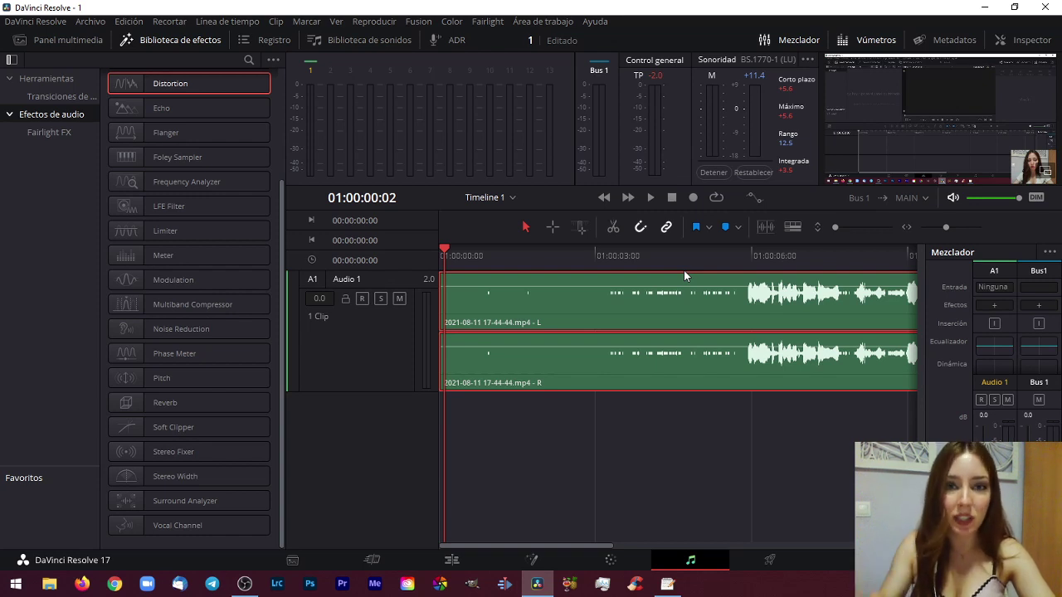
key("space")
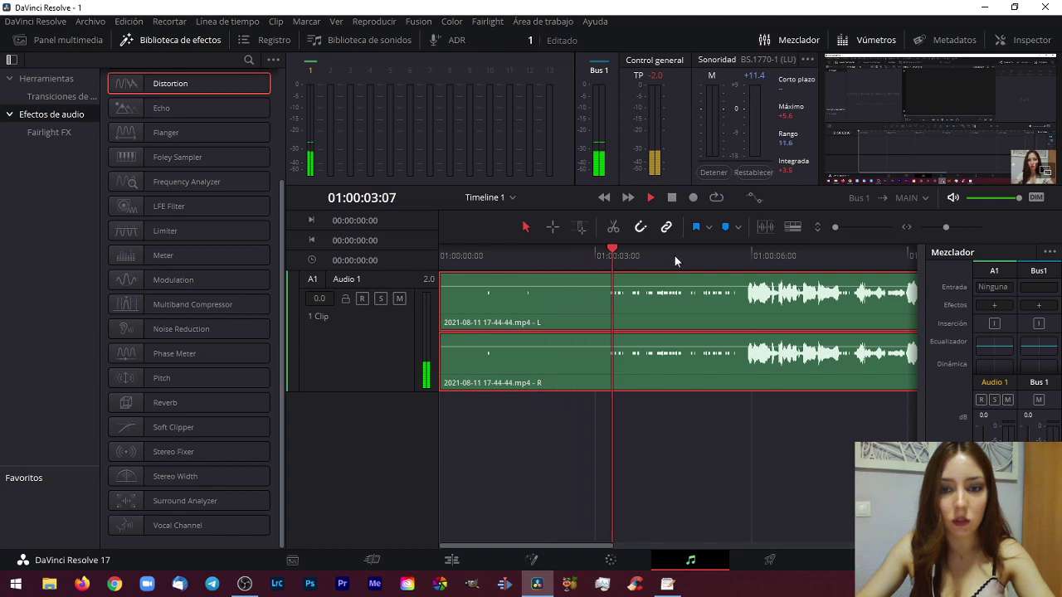
key("space")
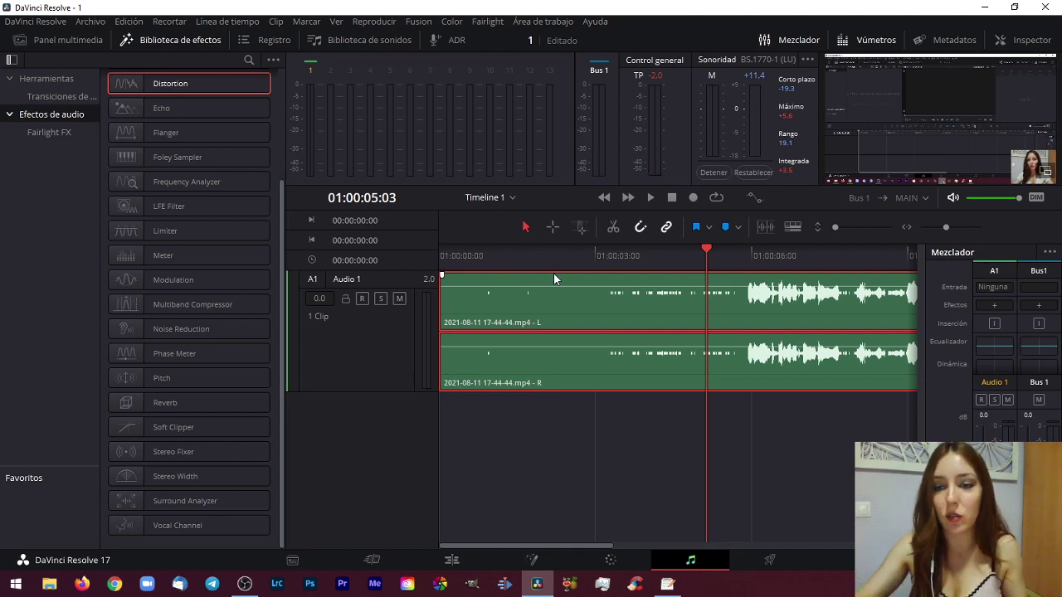
left_click(733, 251)
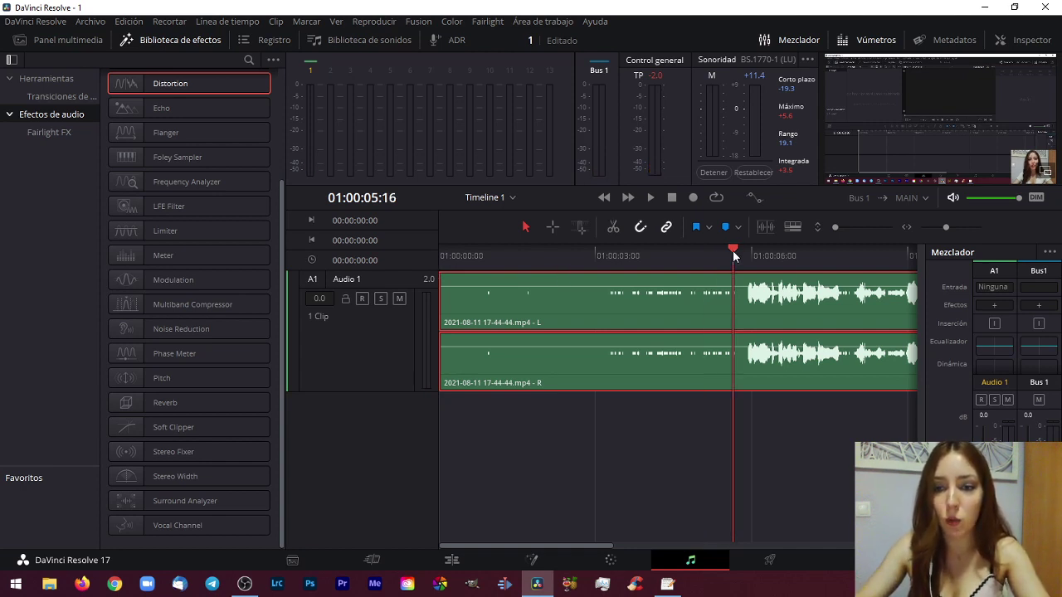
key("space")
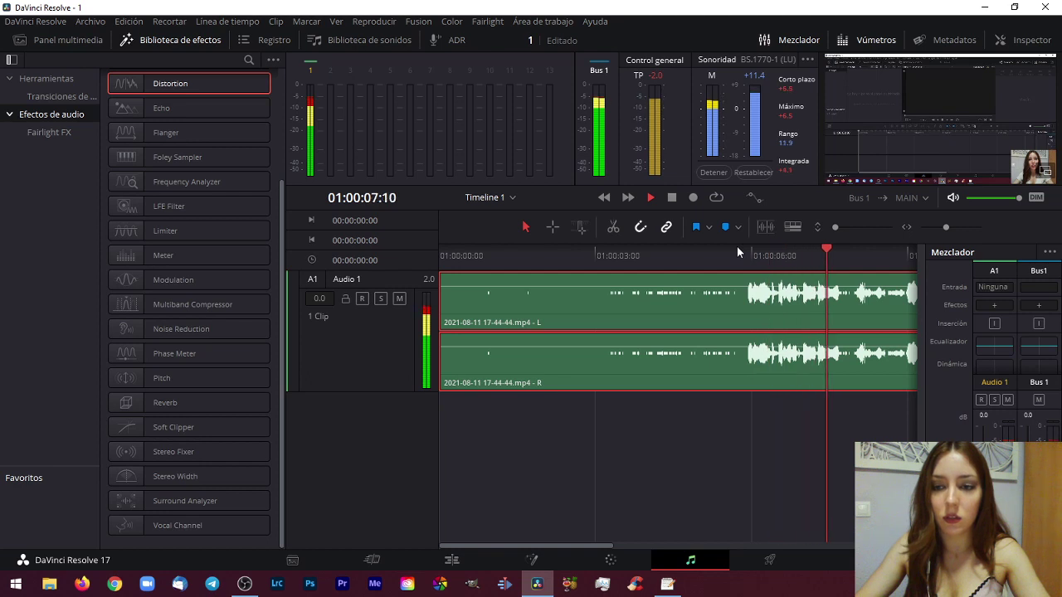
key("space")
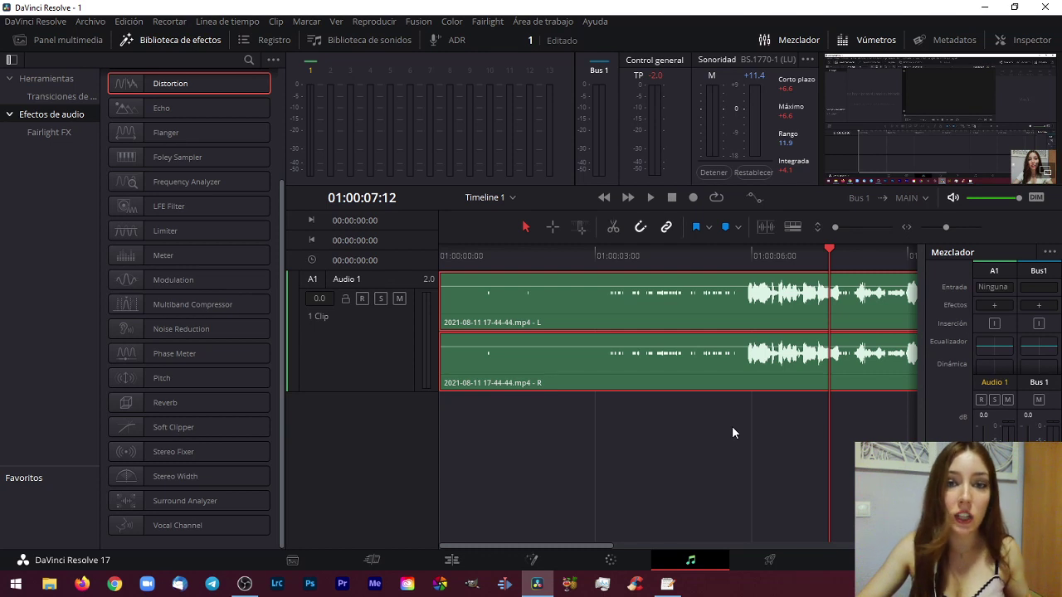
- Drop Fairlight FX Noise Reduction onto the A1 interview clip and set detection to Manual
left_click(192, 40)
left_click(186, 39)
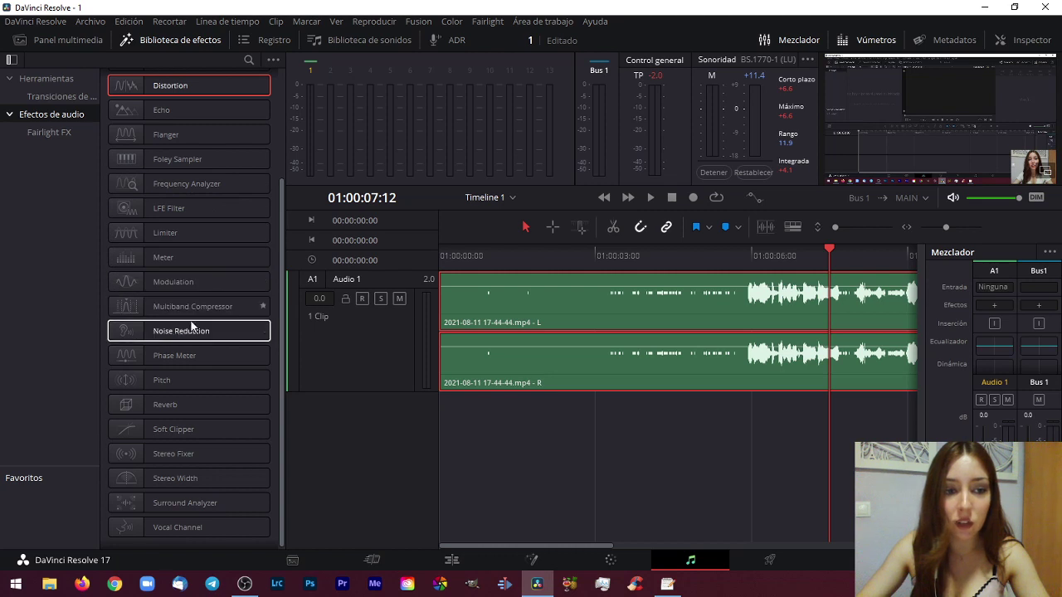
left_click_drag(186, 336, 489, 340)
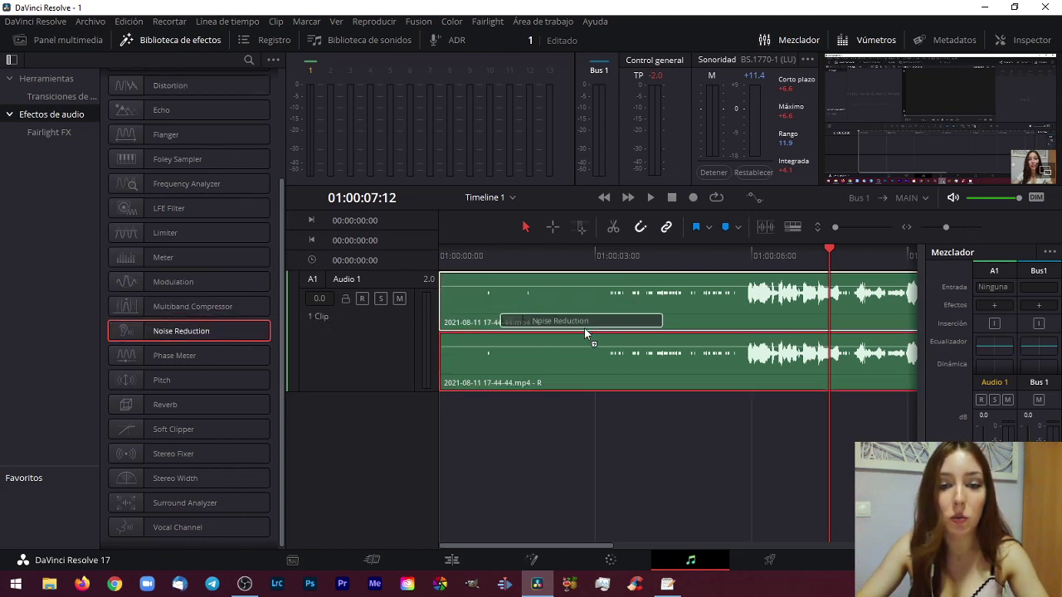
left_click_drag(489, 340, 579, 355)
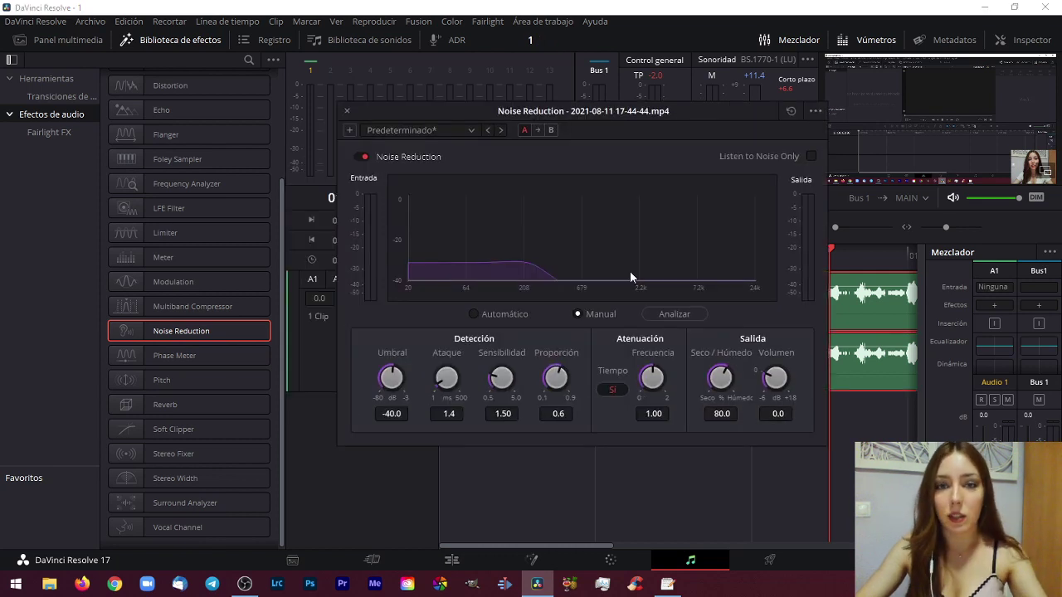
left_click(475, 314)
left_click(582, 314)
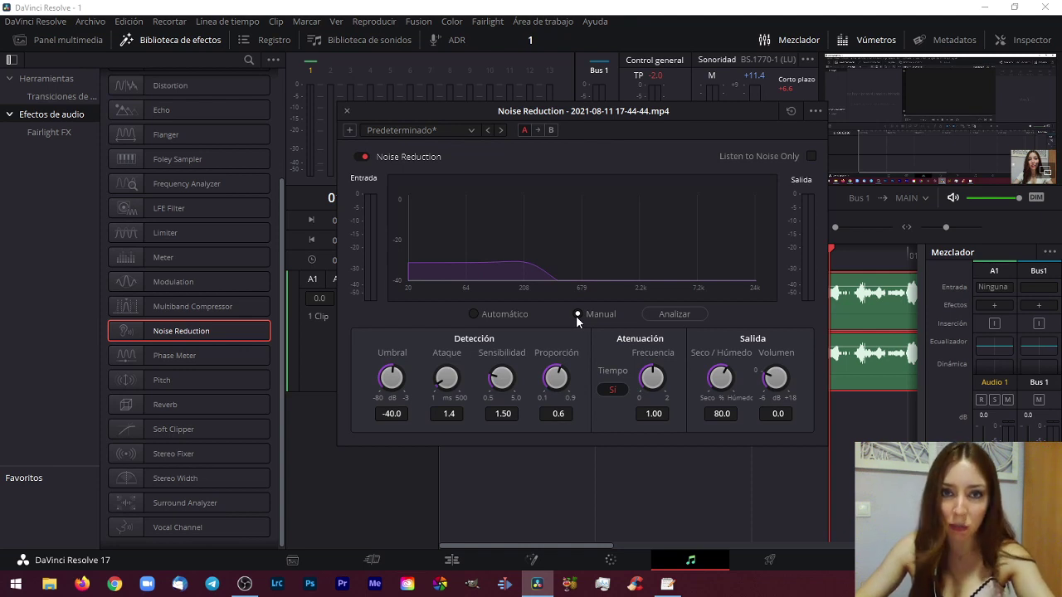
left_click_drag(635, 110, 196, 73)
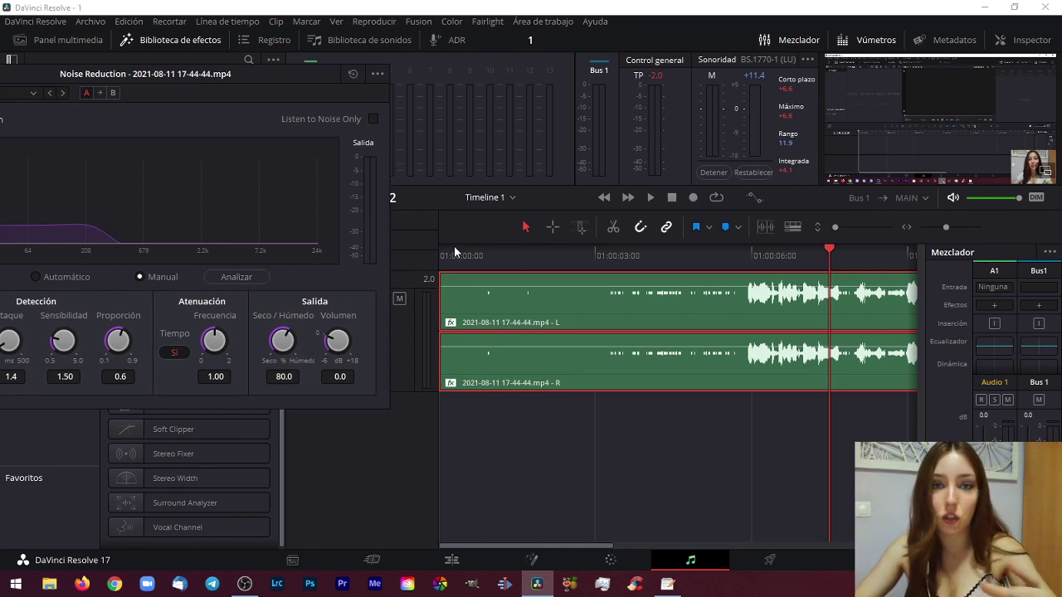
- With the playhead at the clip start, enable Analizar and play the quiet opening
mouse_move(484, 272)
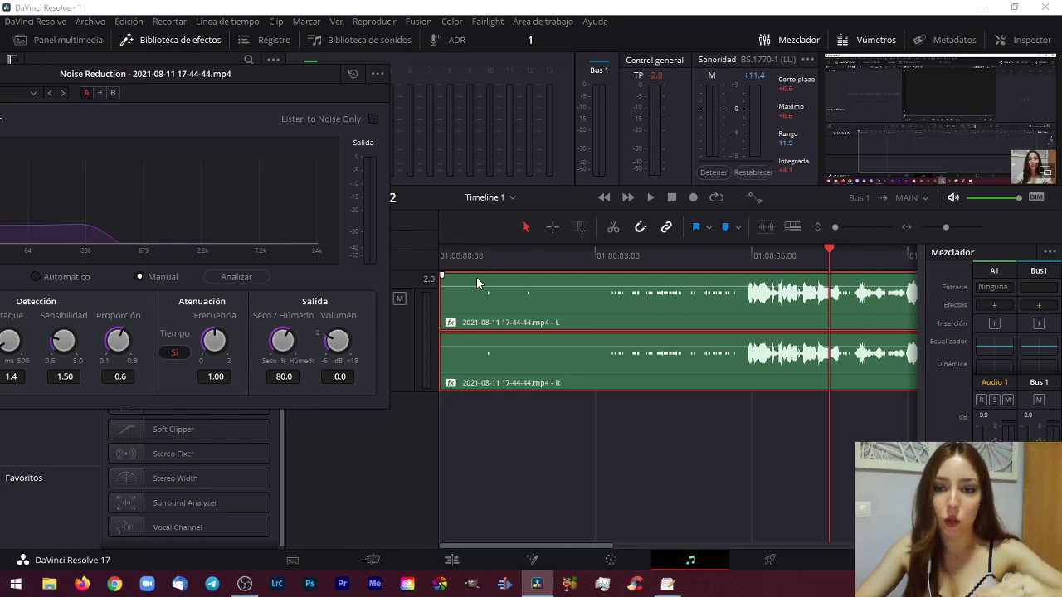
mouse_move(452, 346)
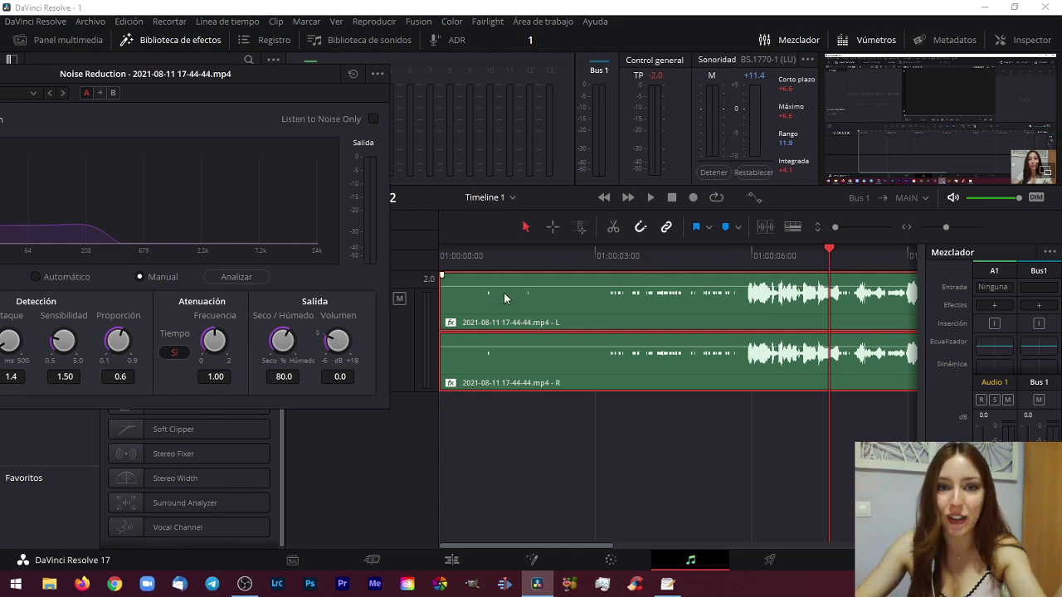
left_click(456, 256)
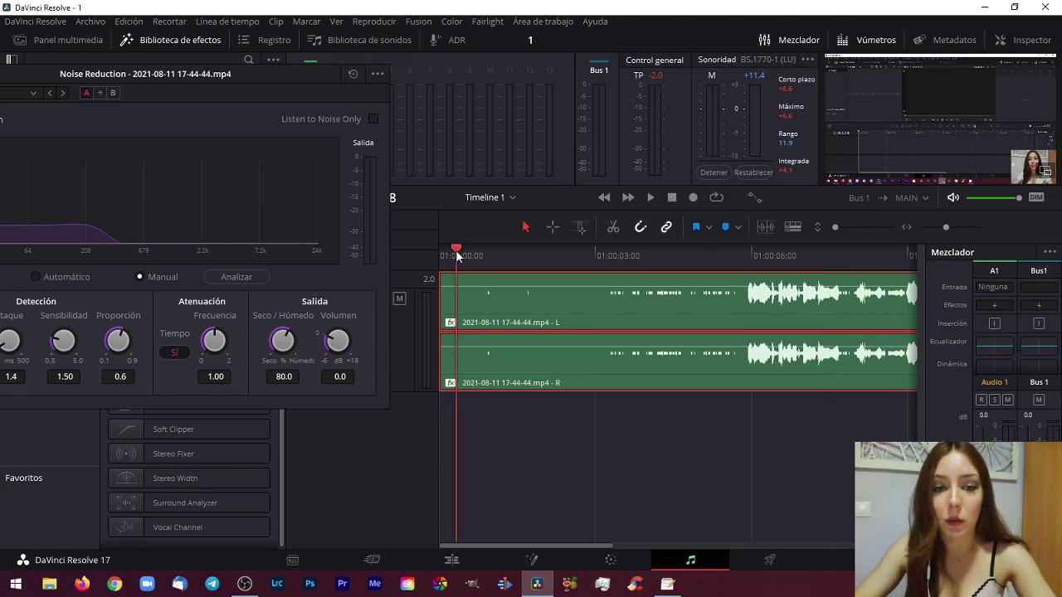
left_click(243, 276)
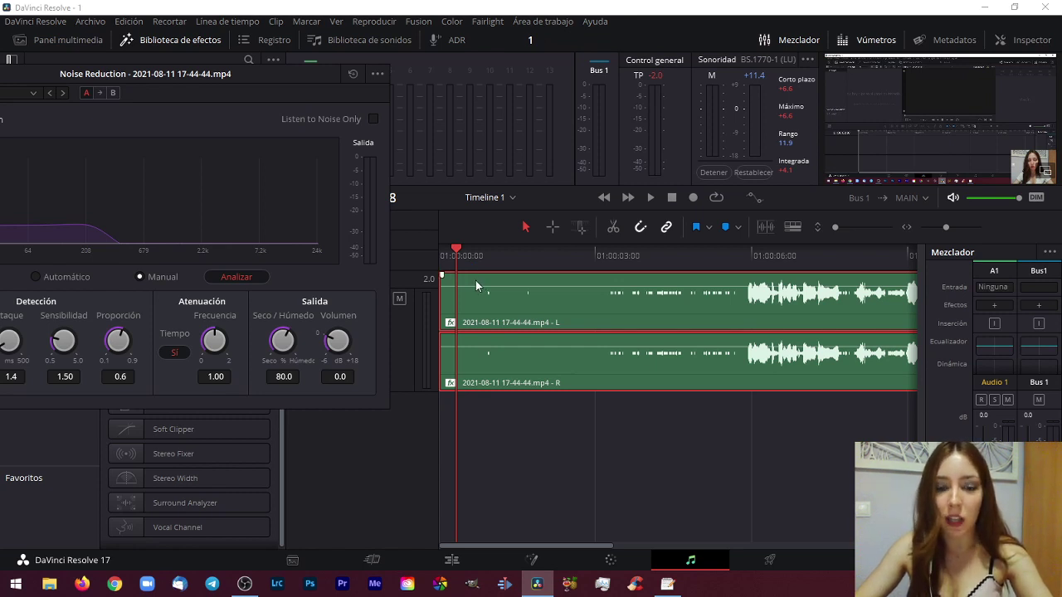
key("space")
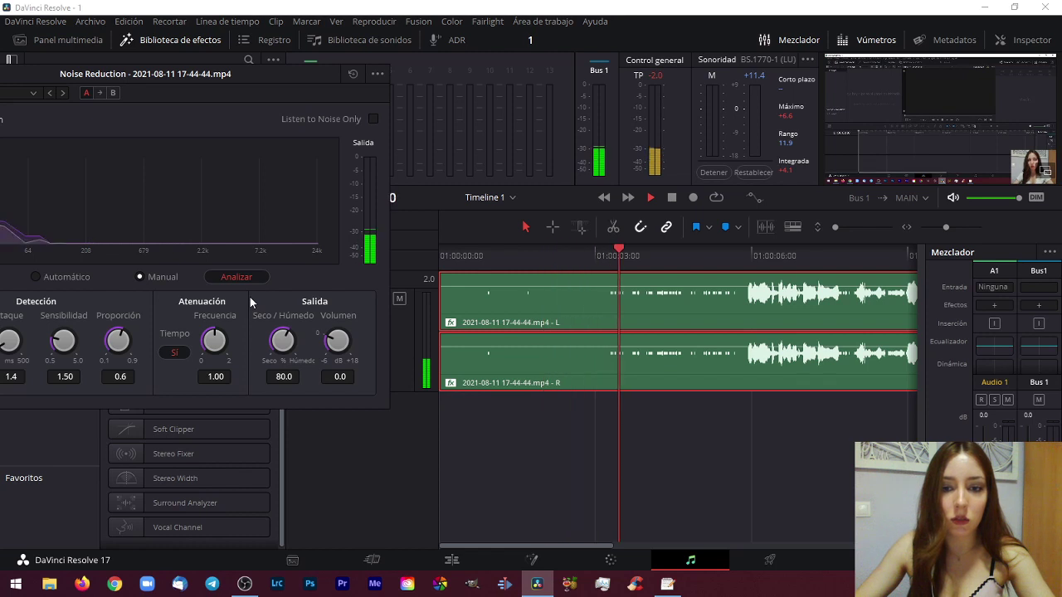
key("space")
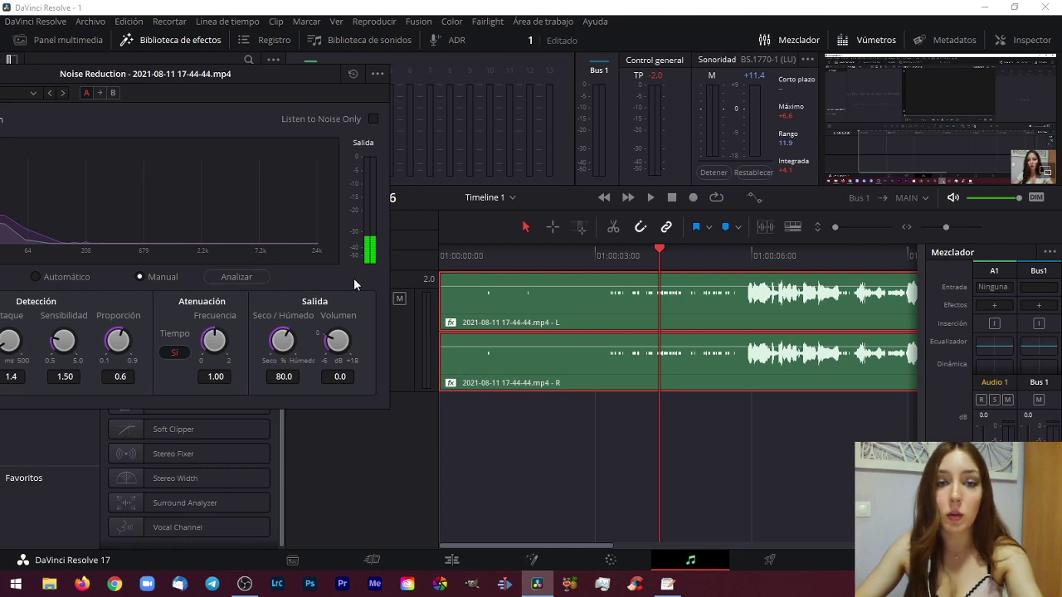
left_click_drag(212, 74, 800, 101)
- Play the clip from the start, toggling Noise Reduction bypass to compare, then re-enable it
left_click(770, 152)
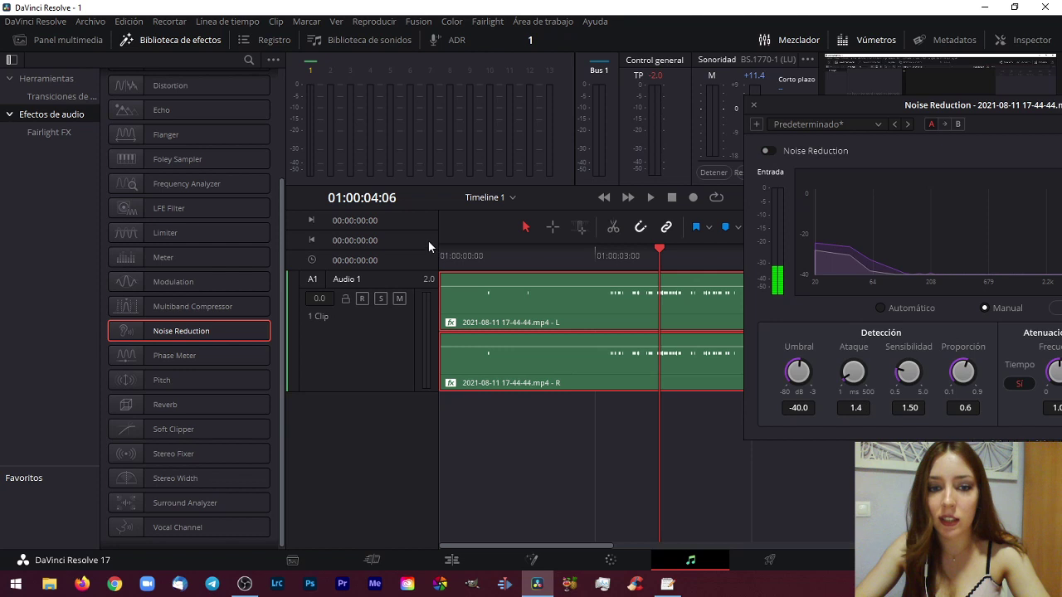
left_click_drag(460, 249, 411, 250)
left_click(651, 197)
left_click(767, 151)
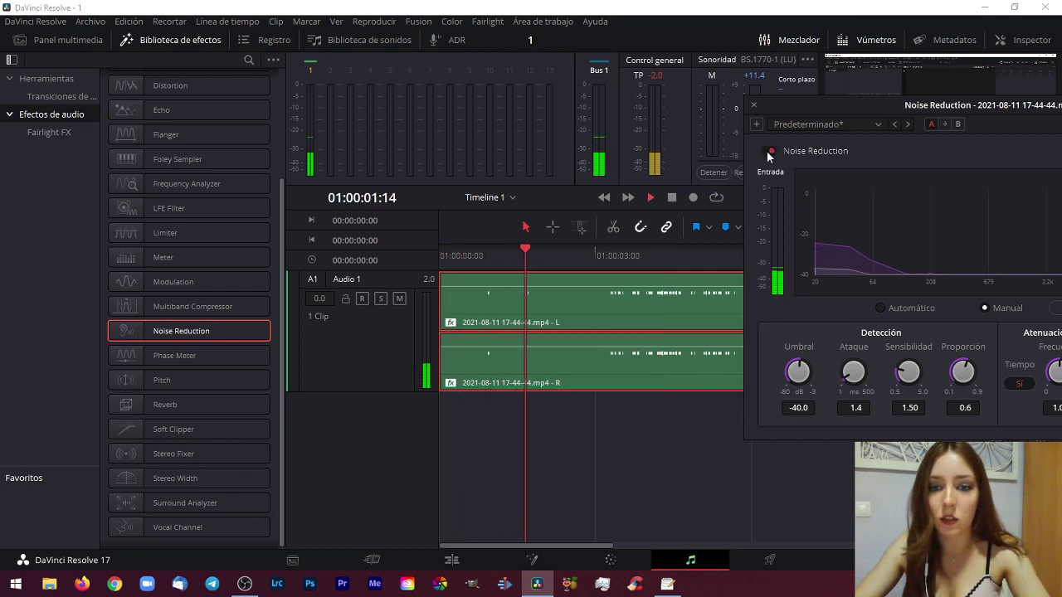
left_click(766, 151)
key("space")
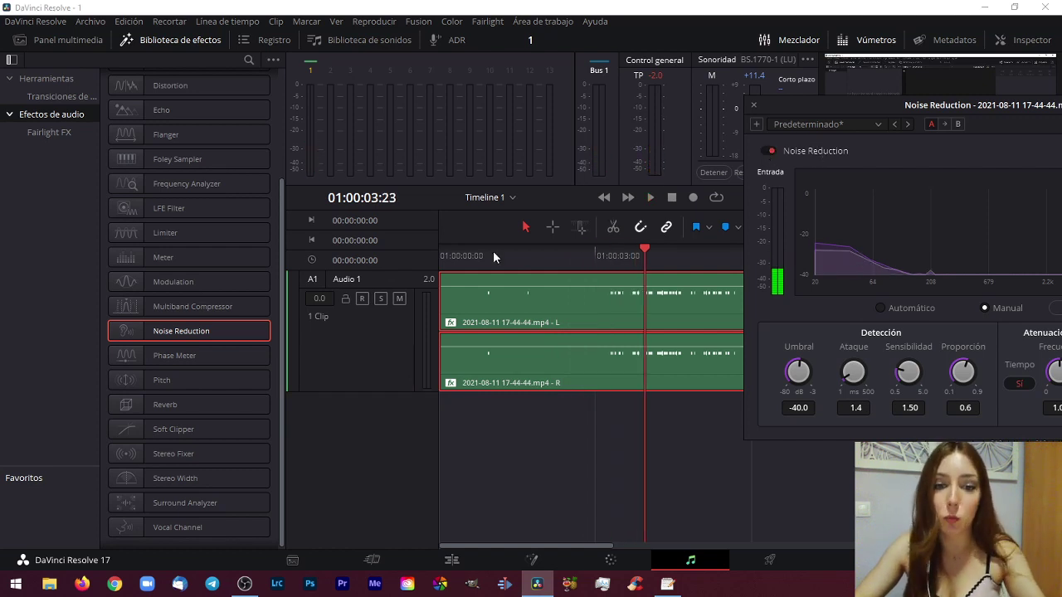
key("space")
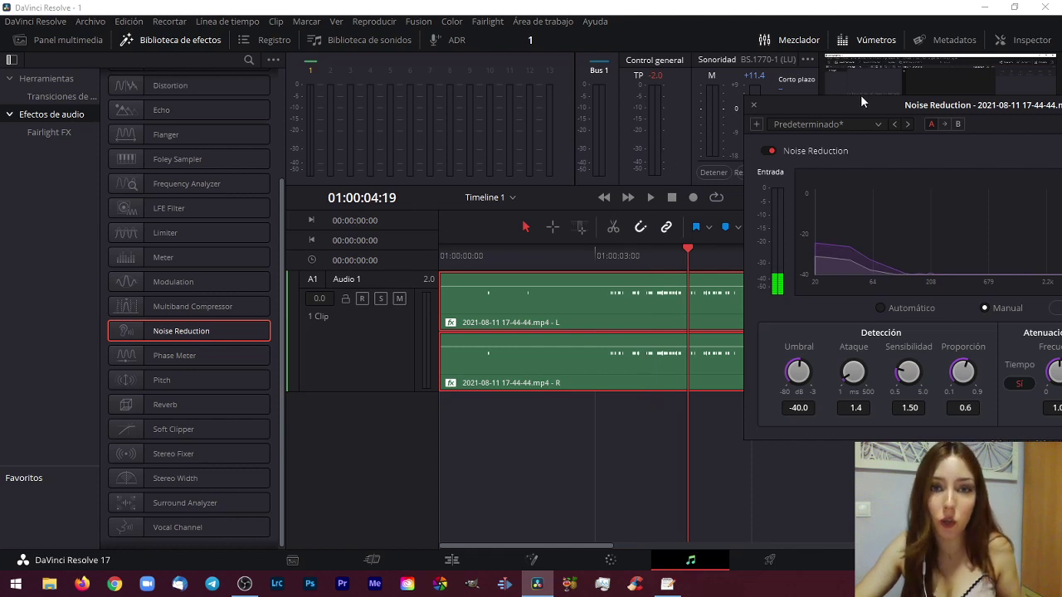
- Turn the Umbral threshold up to -16.6 dB and listen to the result
left_click_drag(860, 106, 184, 60)
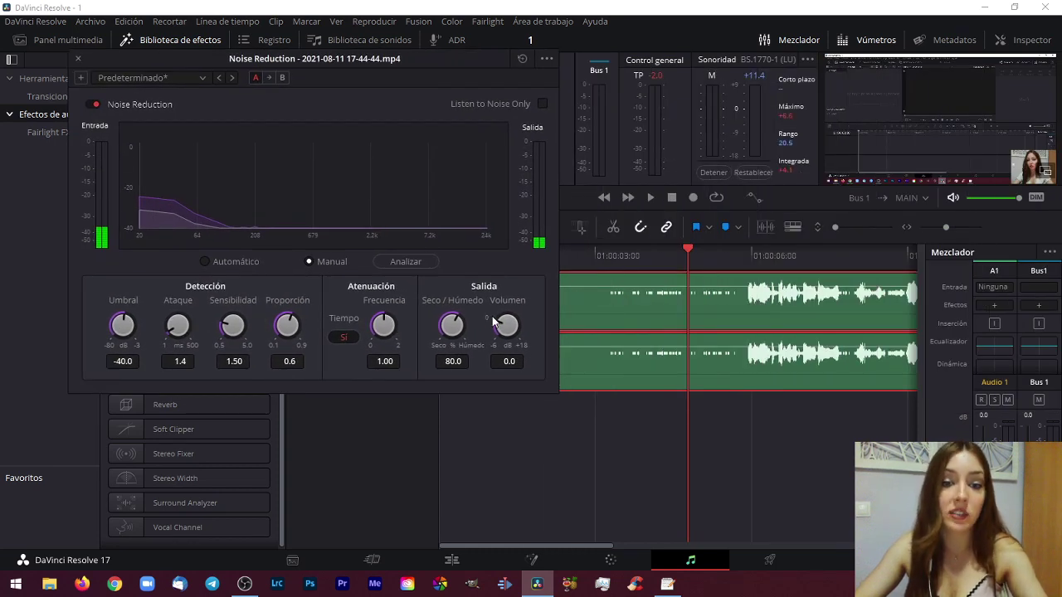
left_click_drag(531, 308, 539, 305)
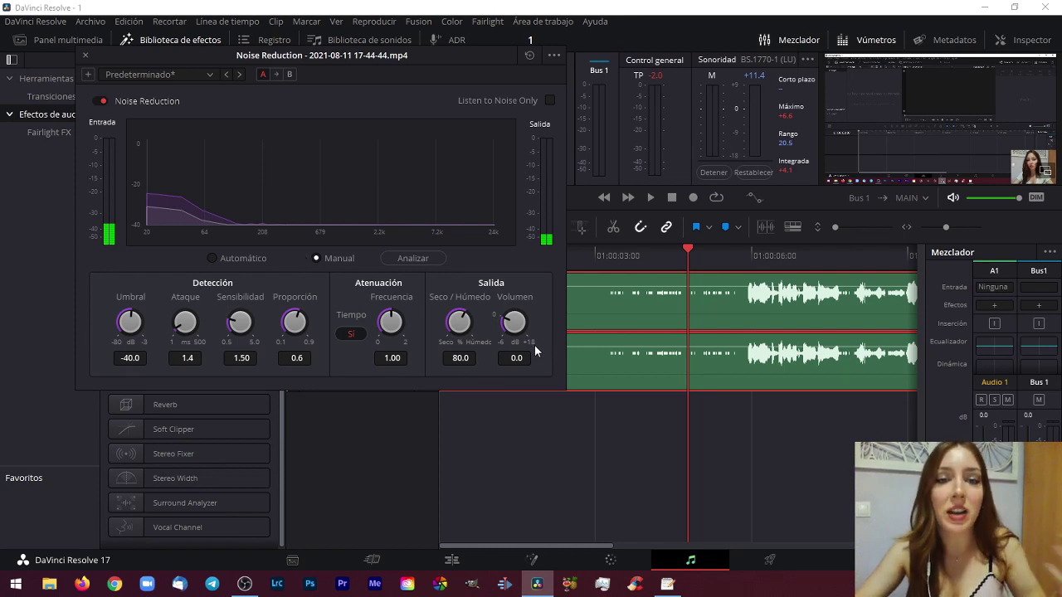
left_click_drag(315, 54, 324, 55)
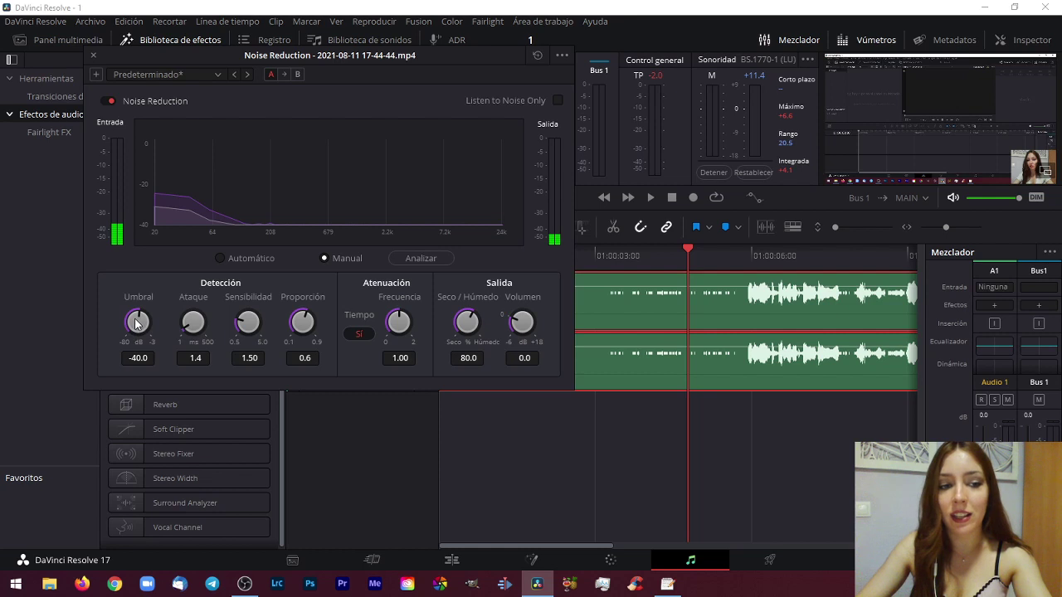
left_click_drag(145, 311, 172, 323)
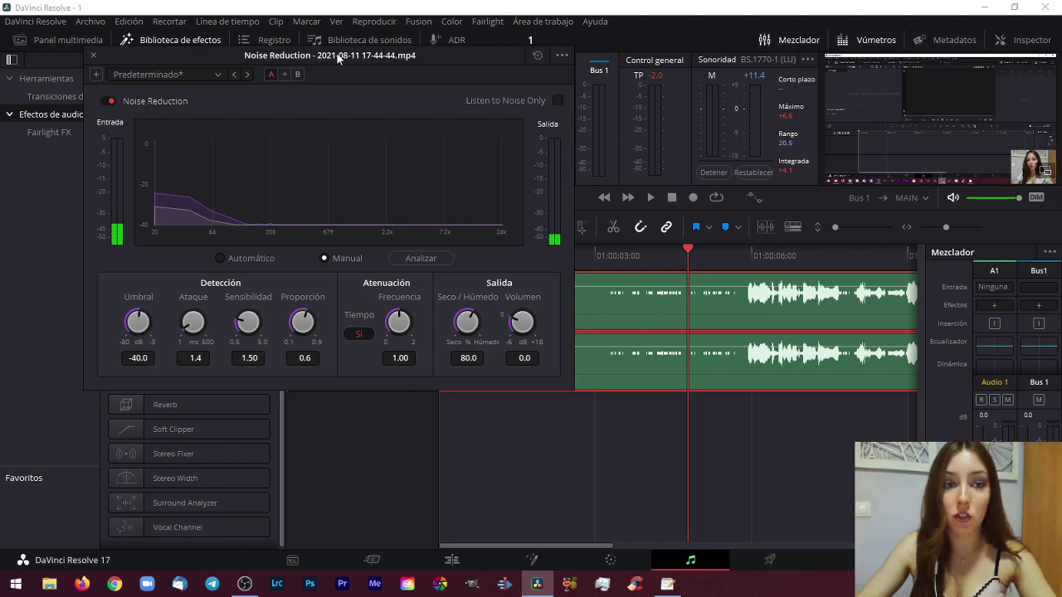
left_click_drag(266, 62, 222, 53)
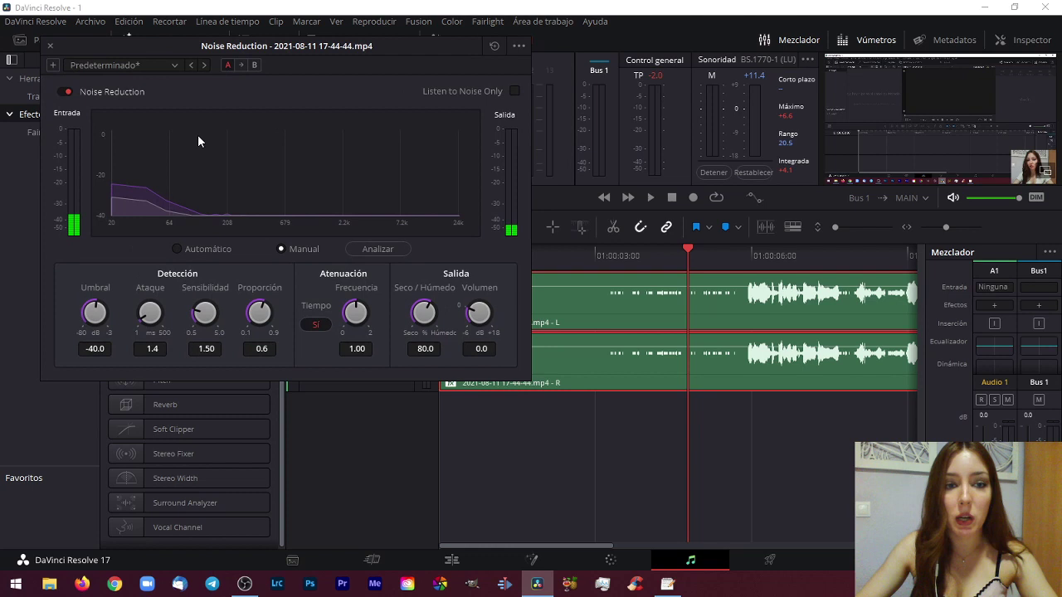
left_click_drag(326, 82, 297, 68)
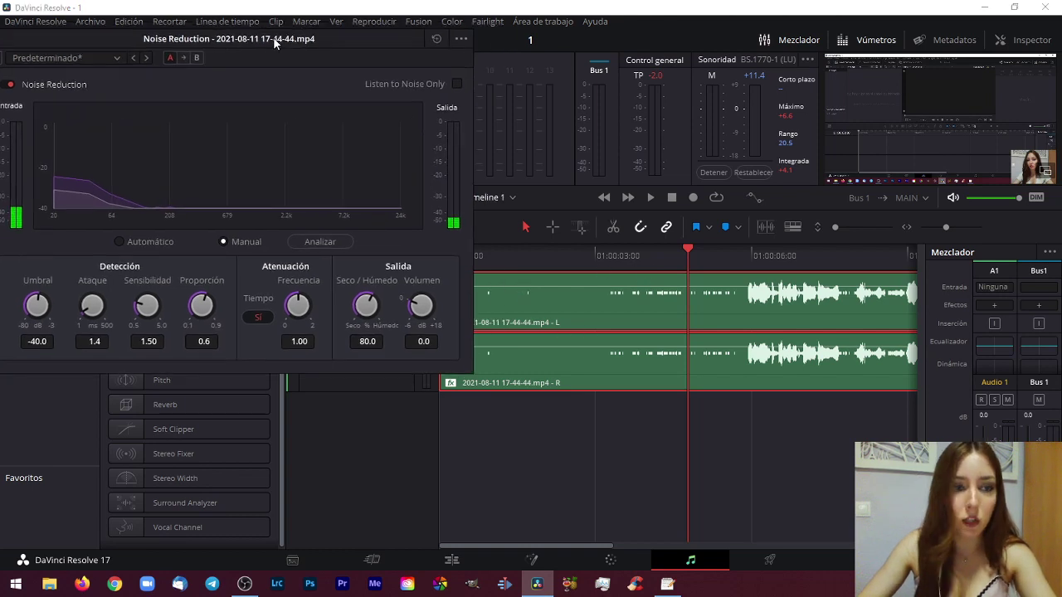
left_click_drag(273, 33, 229, 72)
left_click(473, 255)
key("space")
left_click_drag(24, 336, 93, 333)
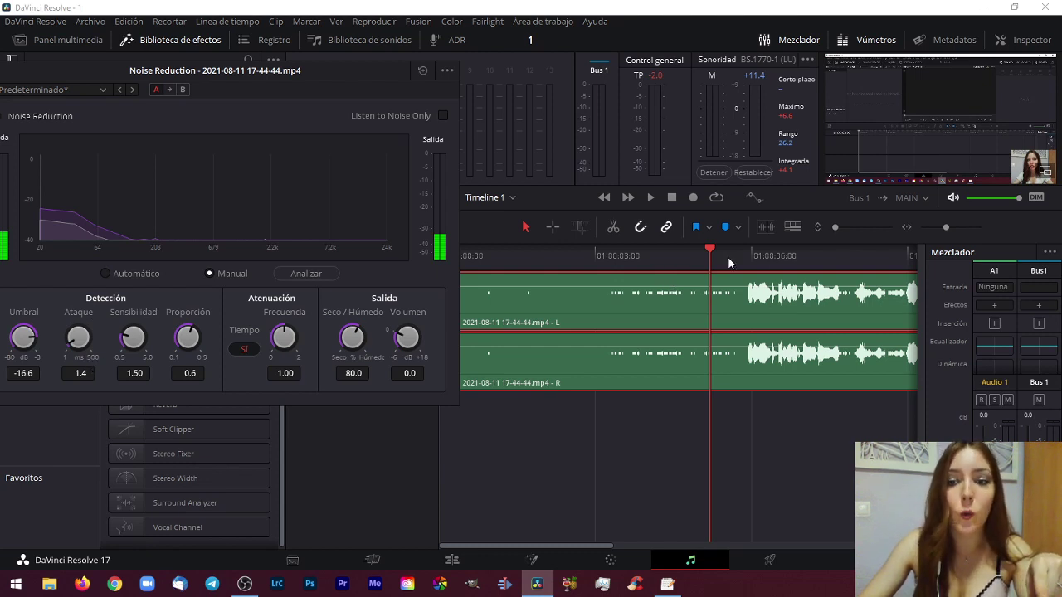
- Lengthen the noise reduction attack time and replay the clip to hear it
left_click(692, 253)
key("space")
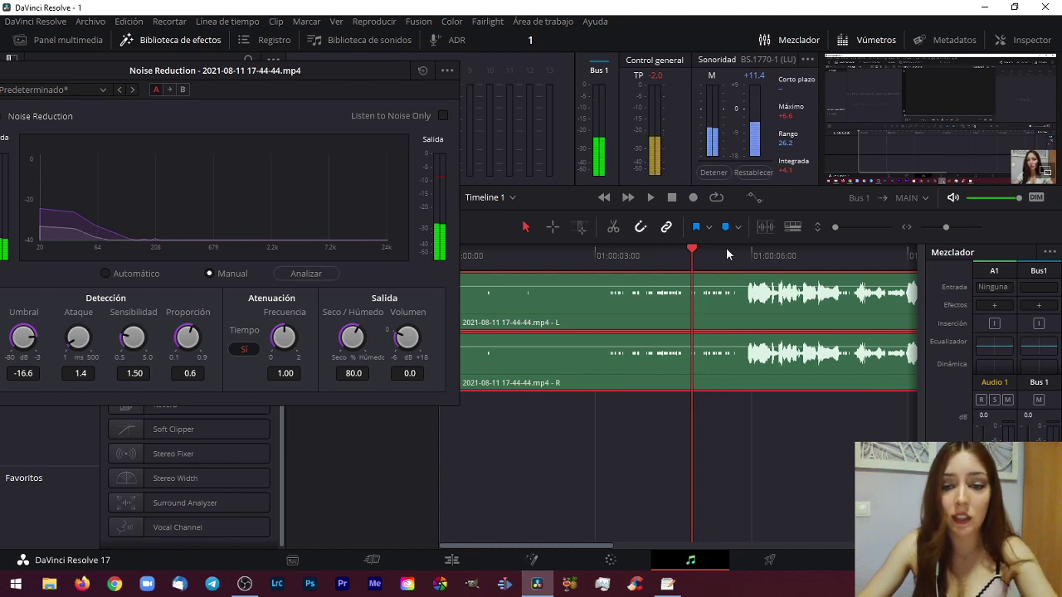
left_click(741, 252)
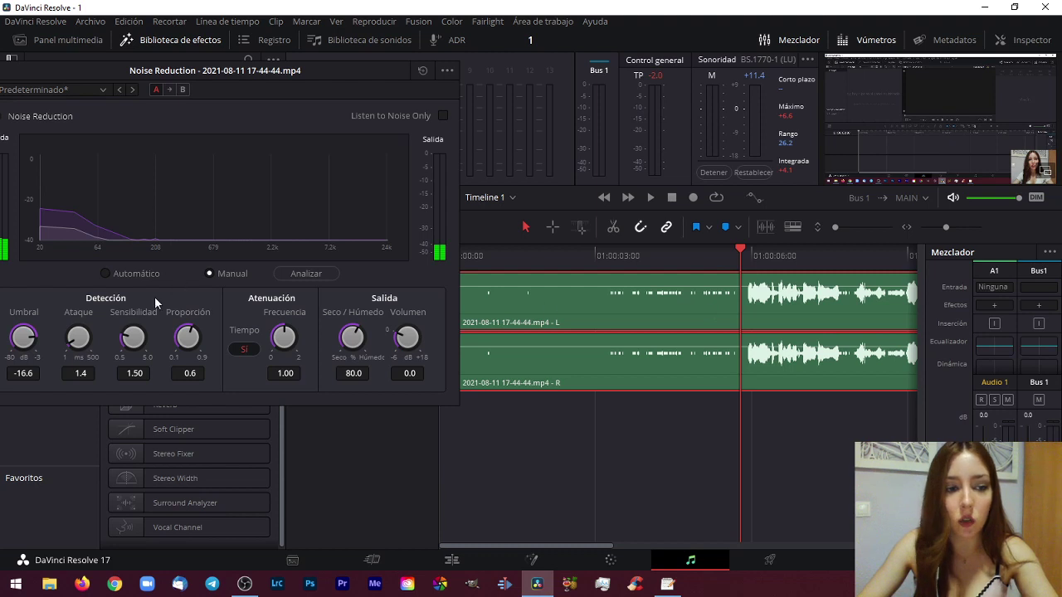
left_click_drag(78, 336, 97, 345)
key("space")
key("space")
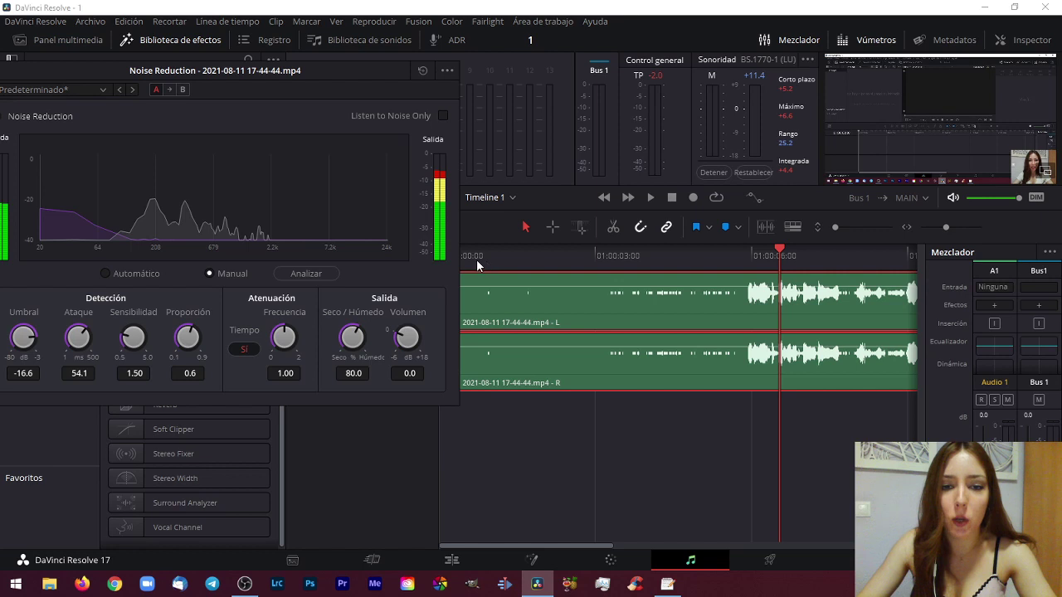
- Preview the 4.13 sensitivity and raise the reduction ratio to 0.8, replaying from the start
left_click_drag(472, 252, 458, 260)
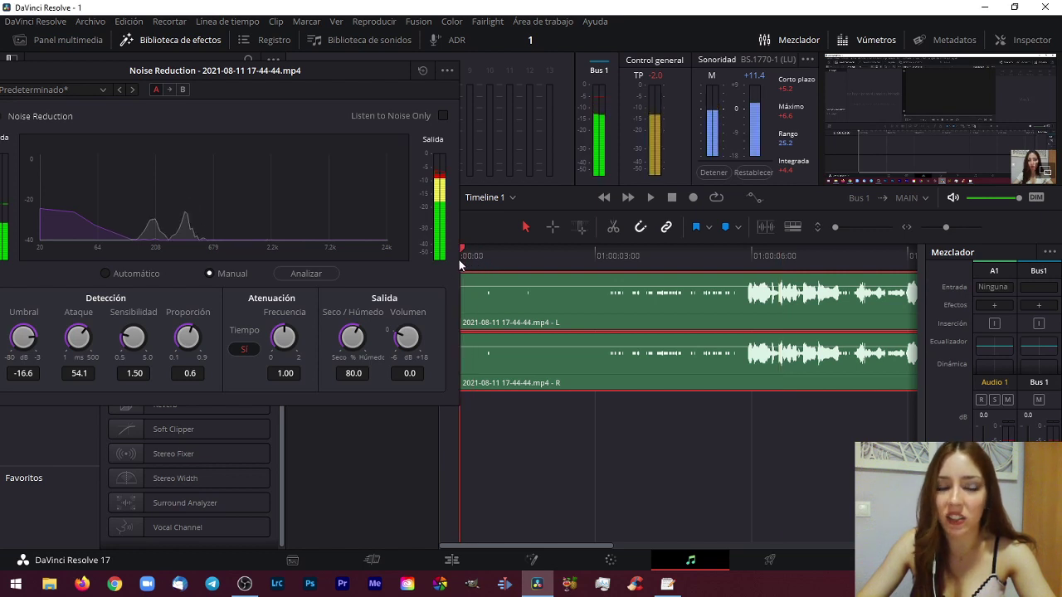
key("space")
left_click(468, 257)
left_click_drag(174, 340, 185, 340)
key("space")
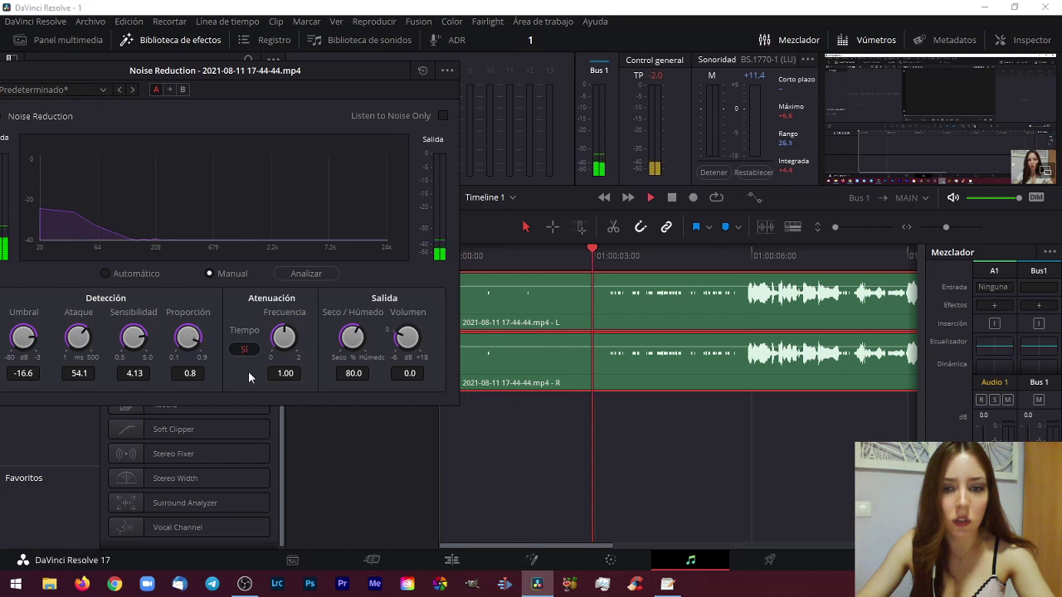
key("space")
- Raise the attenuation frequency to 1.67 while listening from the timeline start
left_click(467, 258)
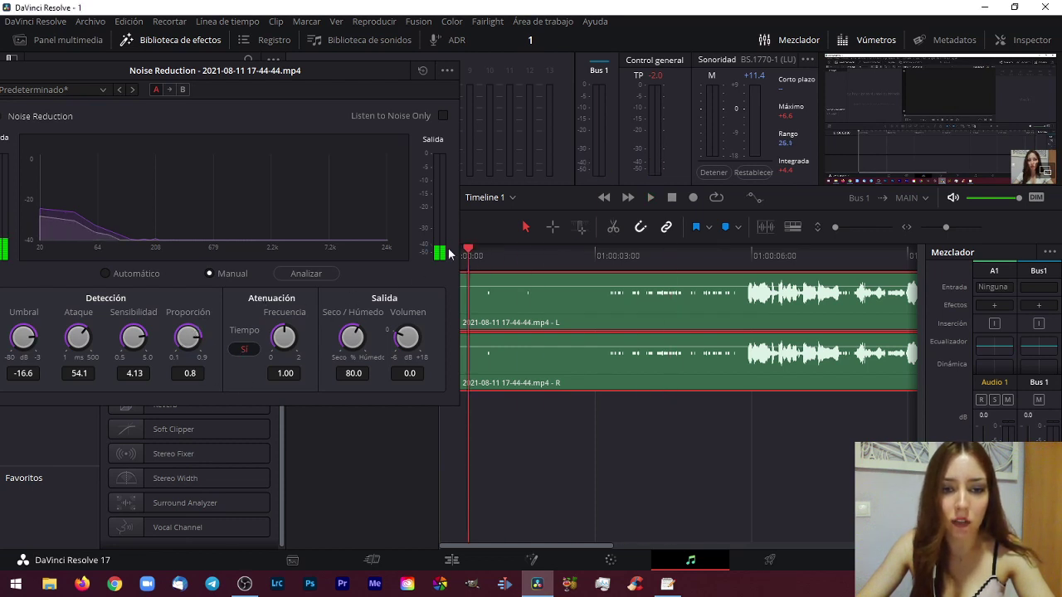
key("space")
left_click_drag(282, 335, 339, 391)
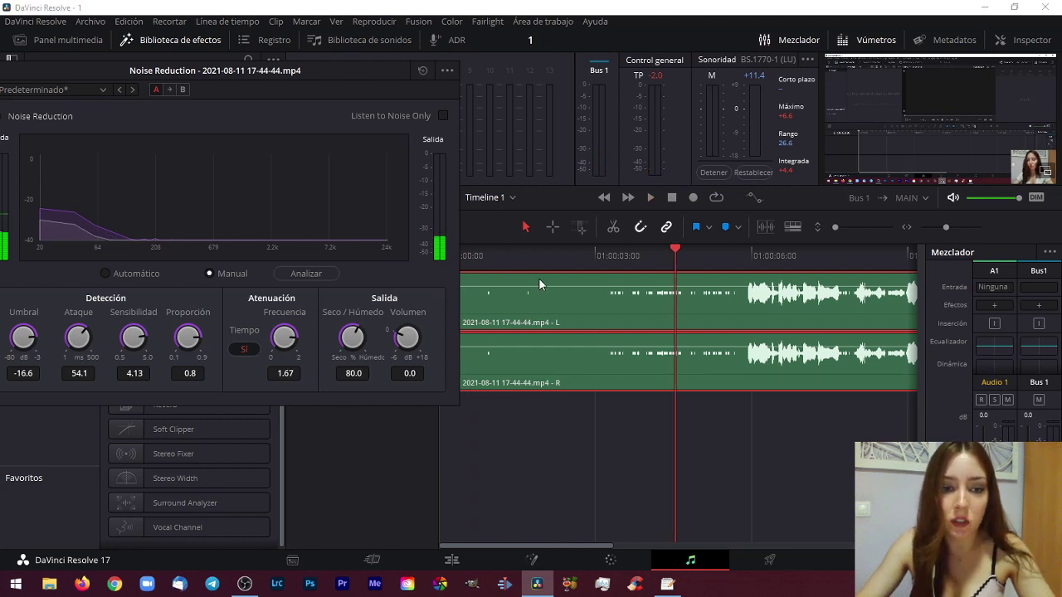
left_click(471, 254)
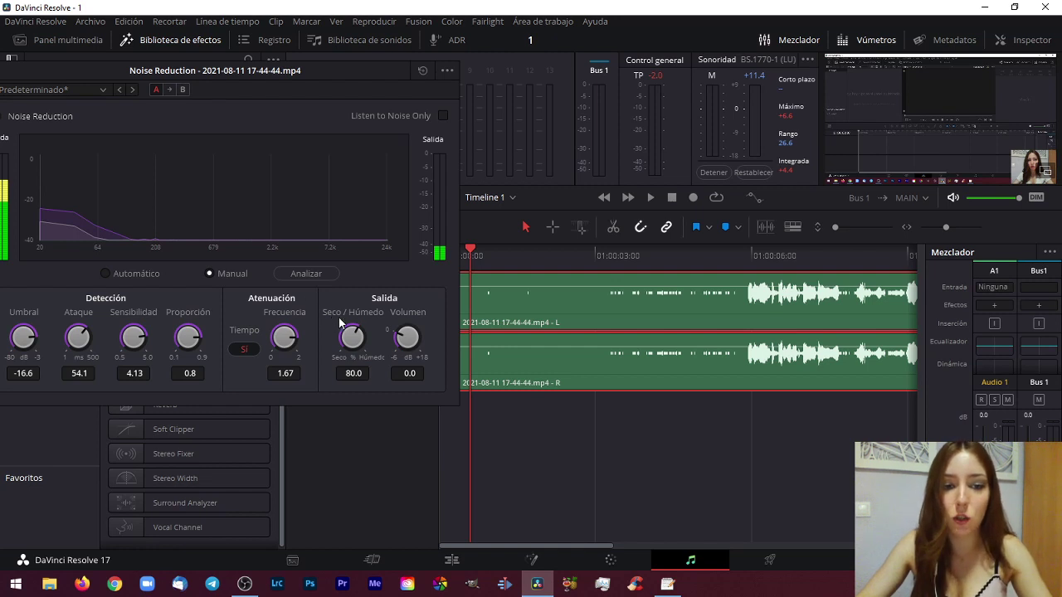
- Tune the Noise Reduction dry/wet mix up to 94.4 and output volume to -1.0 dB, previewing with playback
left_click_drag(359, 330, 331, 335)
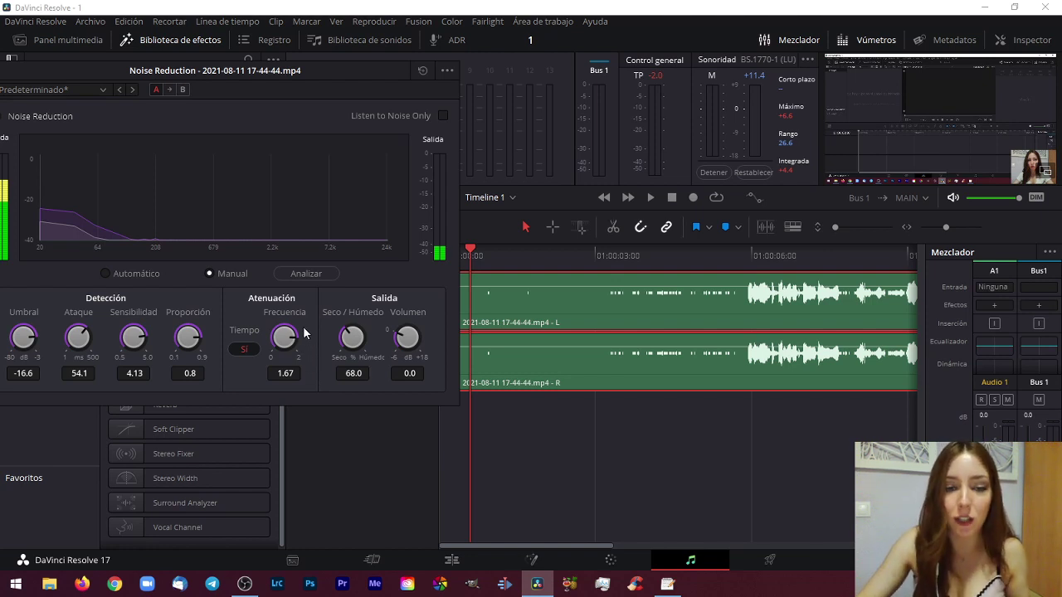
left_click_drag(347, 332, 352, 332)
left_click_drag(381, 333, 397, 347)
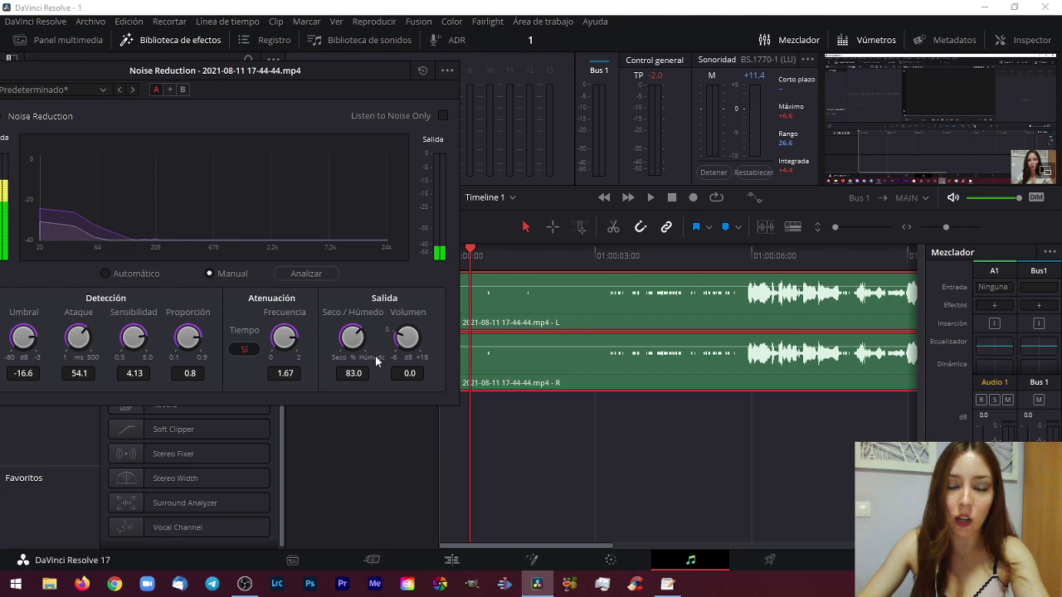
key("space")
left_click_drag(361, 328, 381, 351)
key("space")
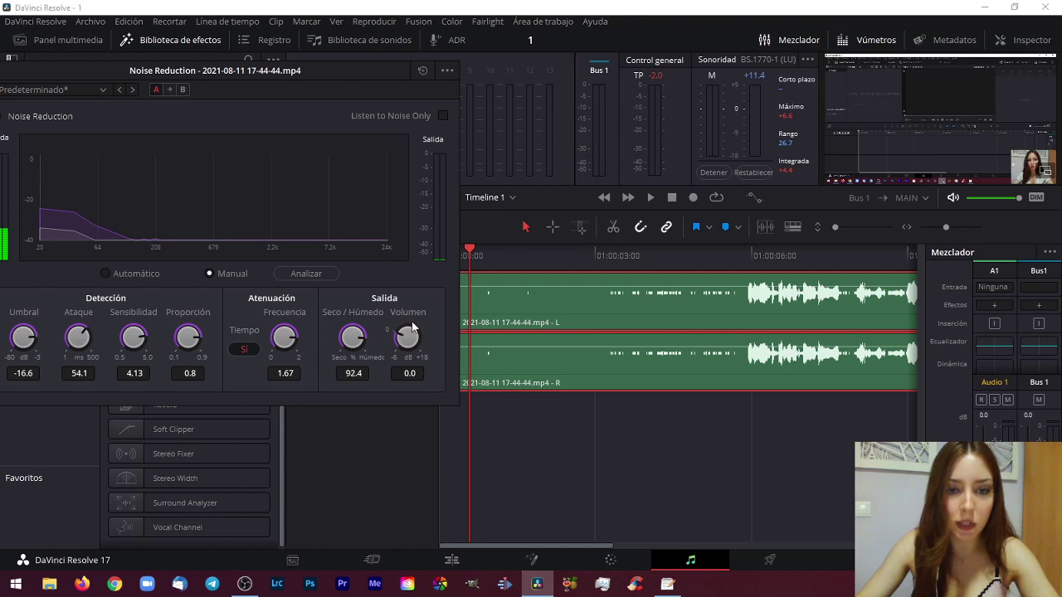
key("space")
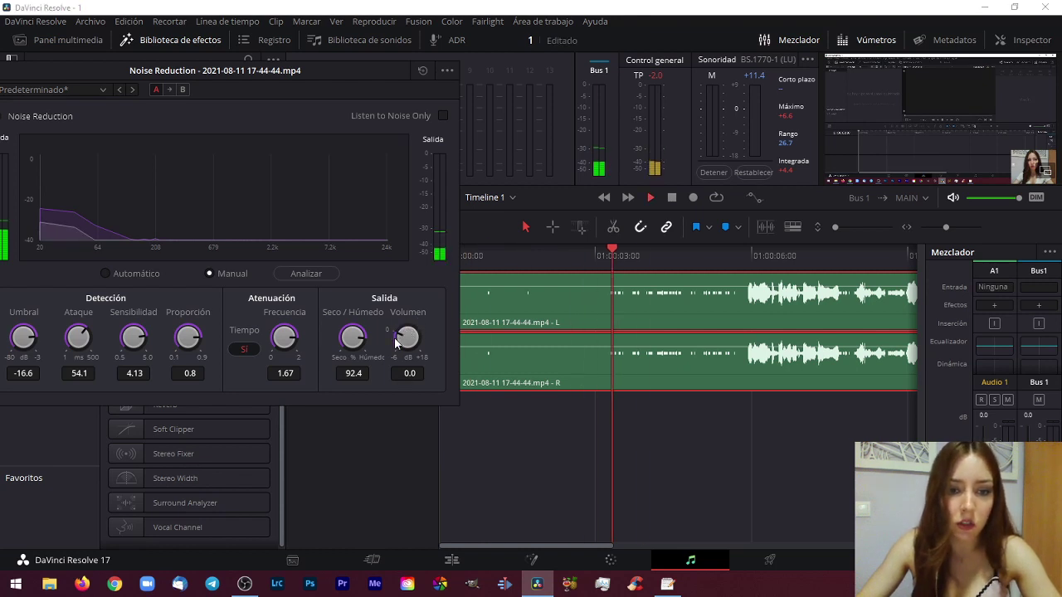
left_click_drag(369, 342, 405, 337)
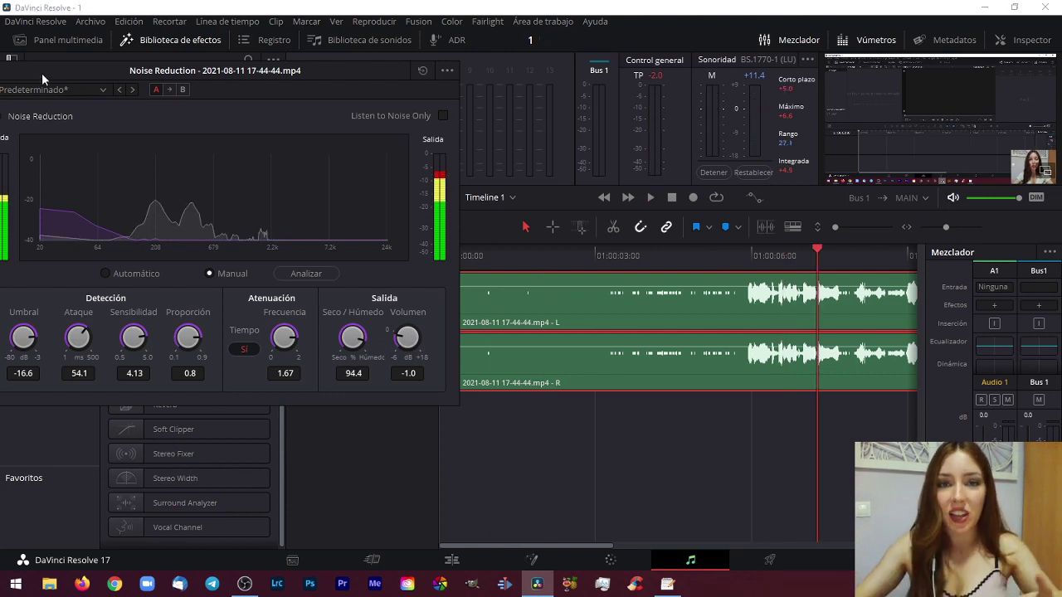
mouse_move(52, 75)
left_mouse_down()
mouse_move(145, 84)
mouse_move(855, 74)
left_mouse_up()
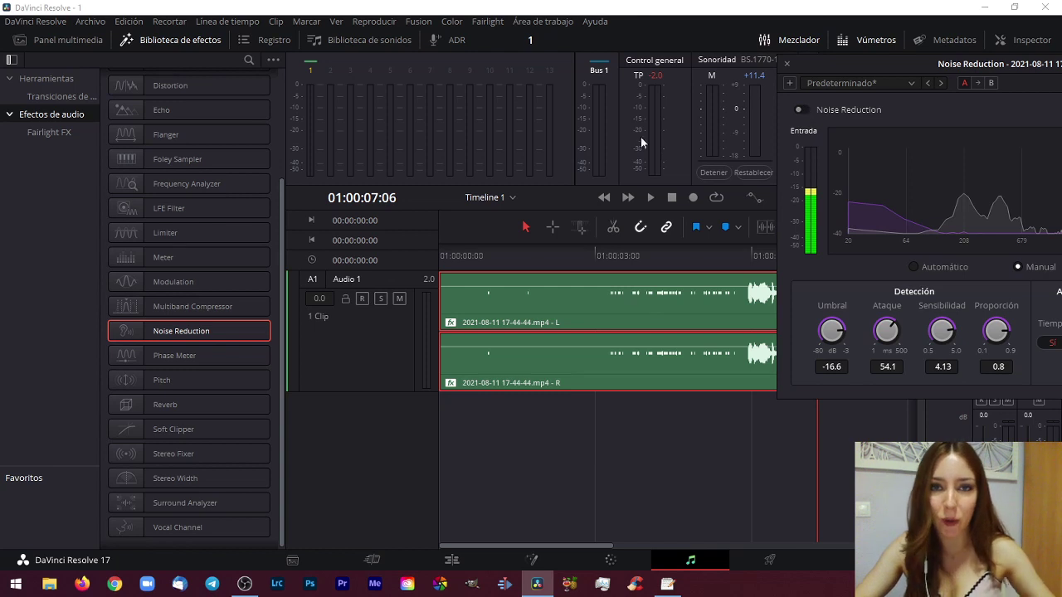
- Toggle the Noise Reduction bypass during playback to compare, finishing with the effect enabled
left_click(803, 110)
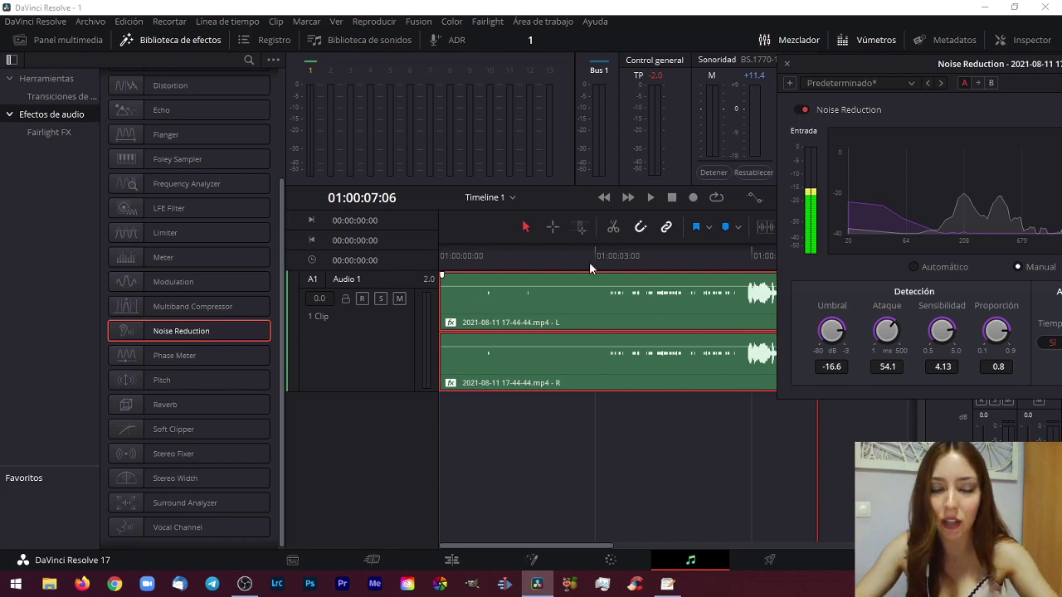
key("space")
left_click(443, 253)
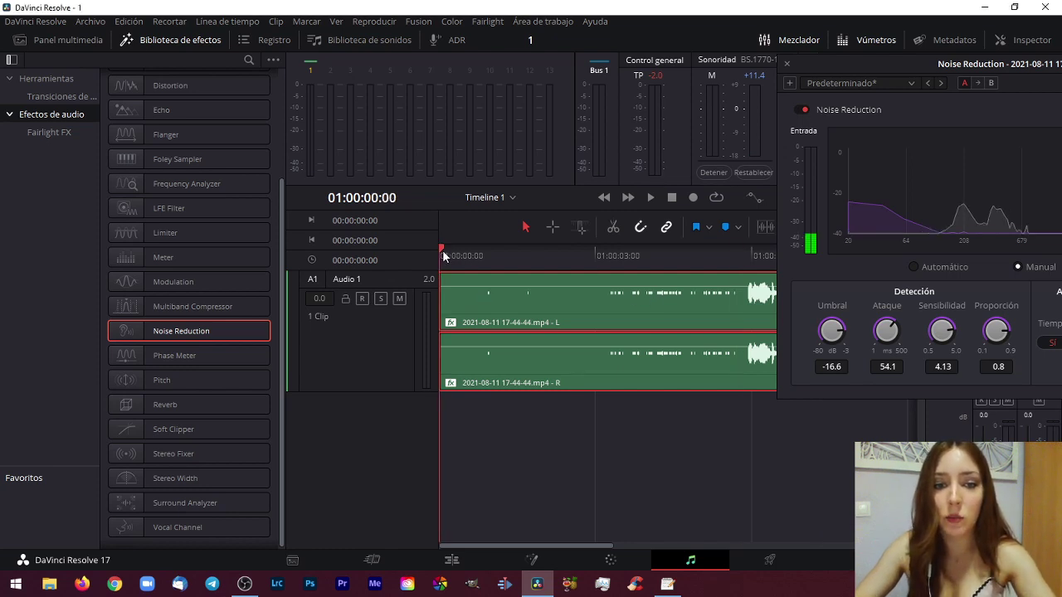
left_click(804, 110)
key("space")
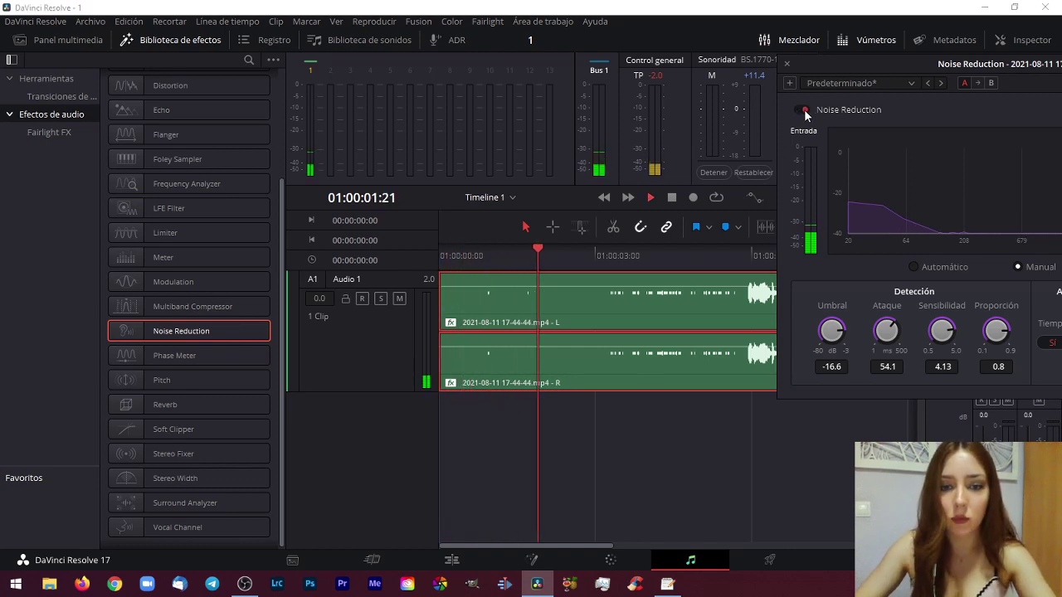
left_click(802, 109)
left_click(802, 109)
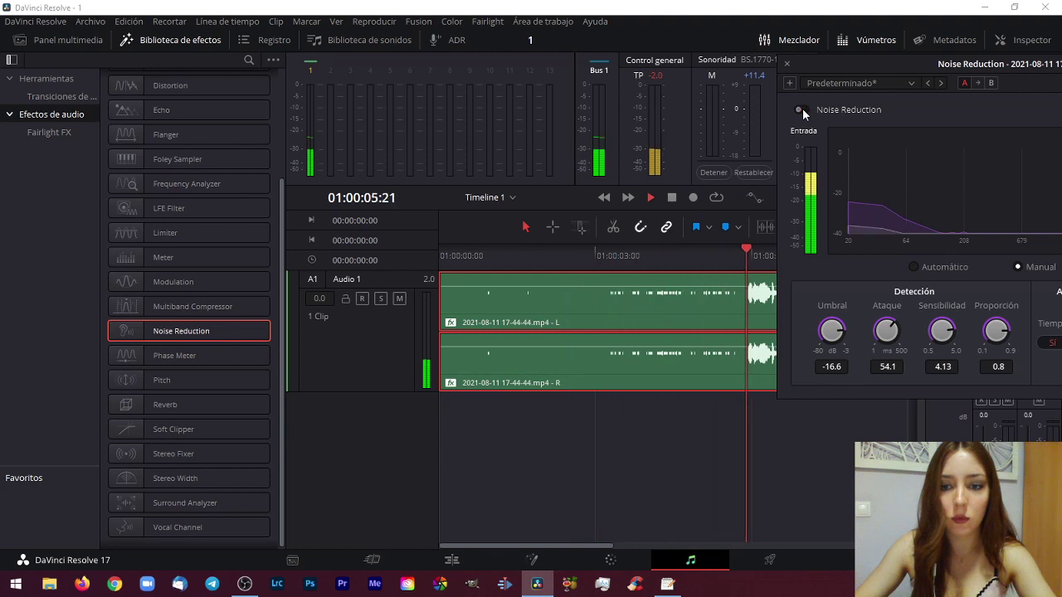
key("space")
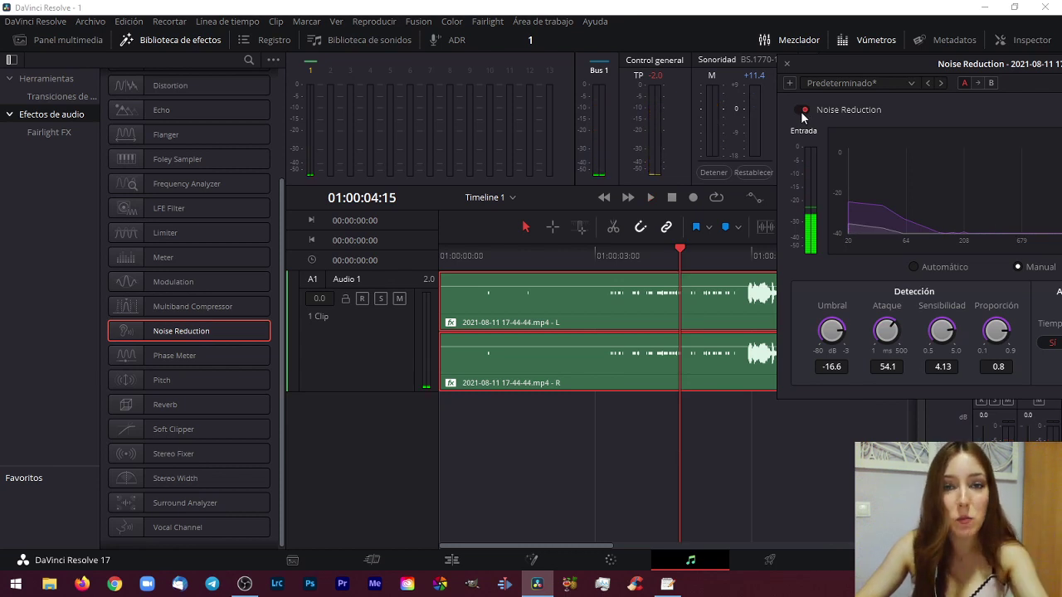
scroll(737, 342, "right", 5)
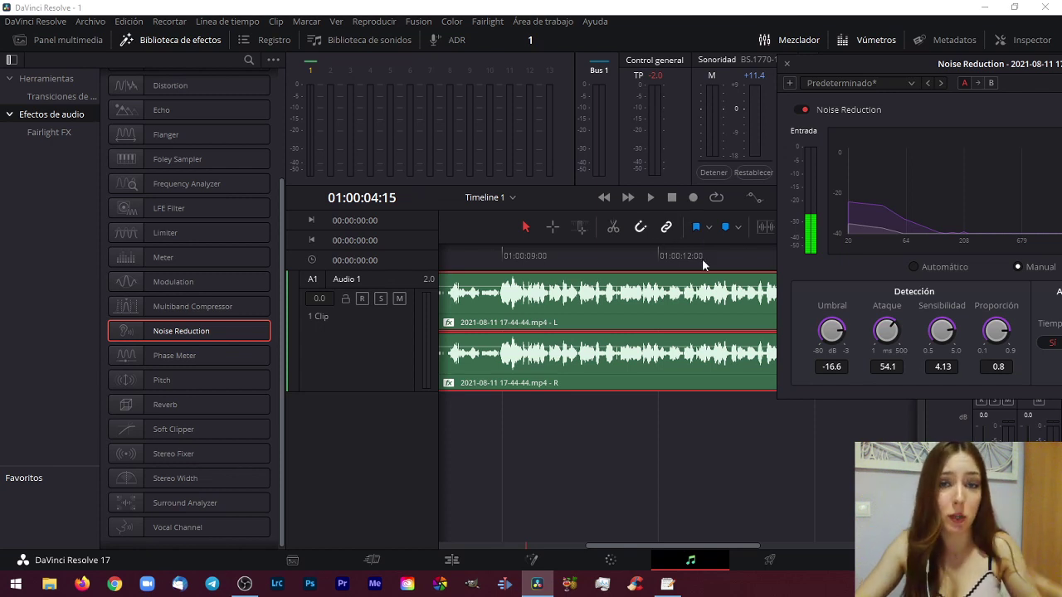
- Move the playhead along the clip and drag the Noise Reduction window toward the centre
left_click(675, 265)
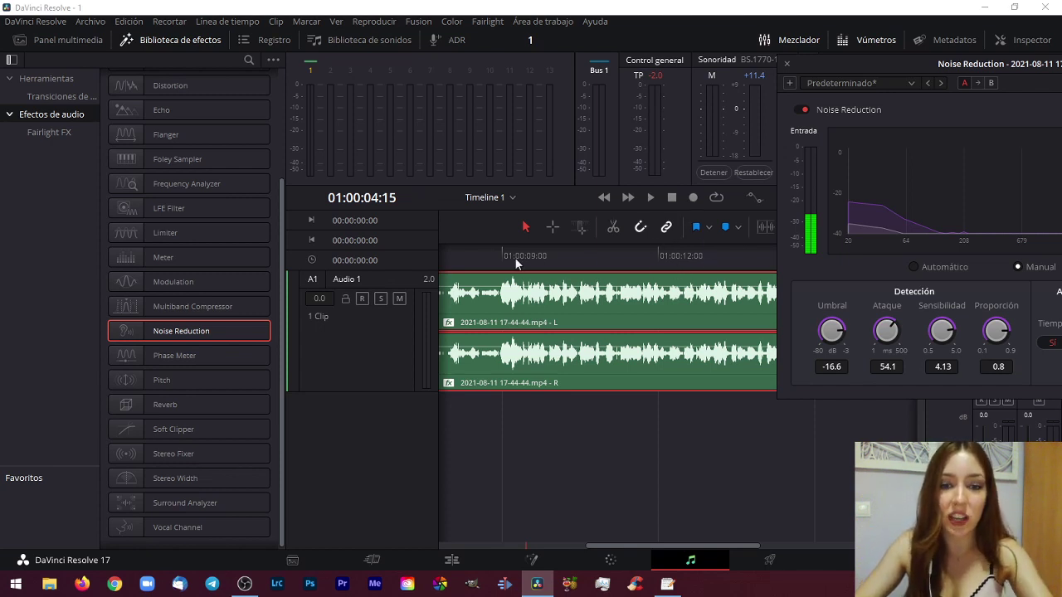
left_click_drag(929, 63, 492, 75)
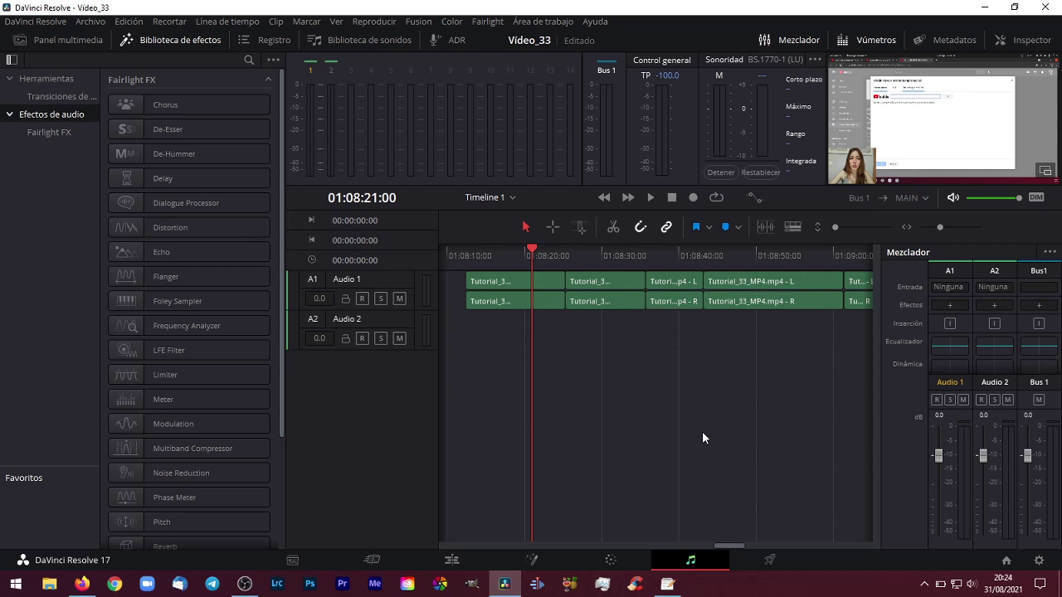
- Add a new stereo audio track, Audio 3, from the track header's Agregar pista menu
right_click(382, 390)
mouse_move(436, 172)
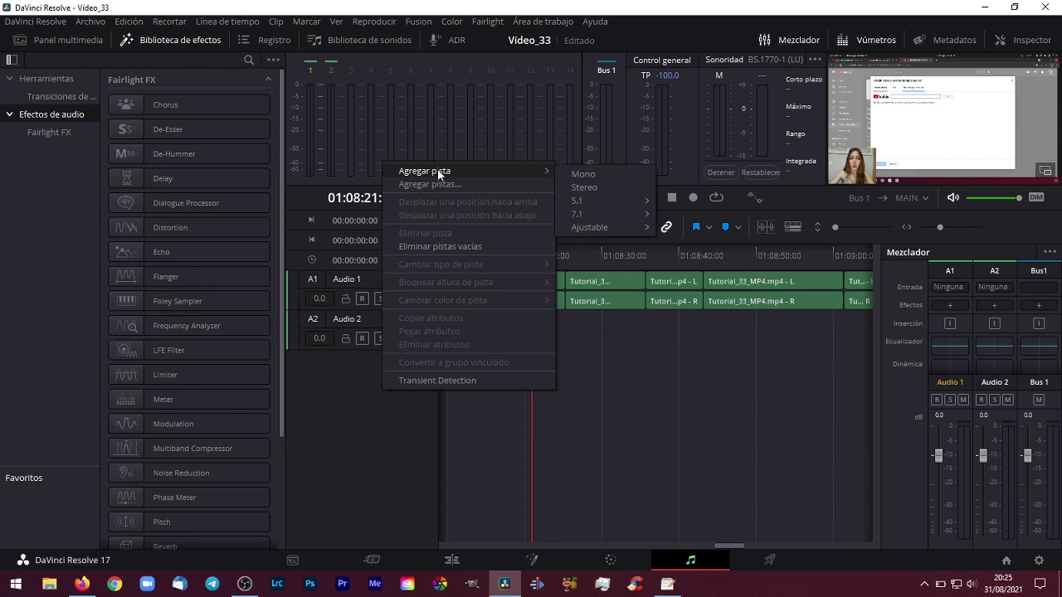
left_click(595, 188)
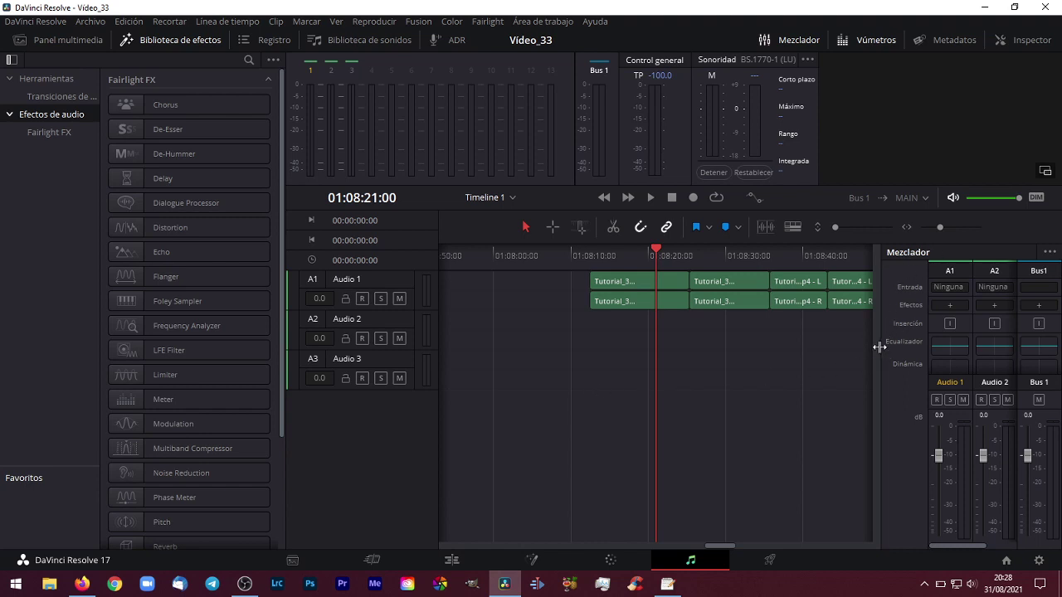
- Widen the Mezclador to show Audio 3 and open its Entrada input choices
left_click_drag(880, 346, 827, 346)
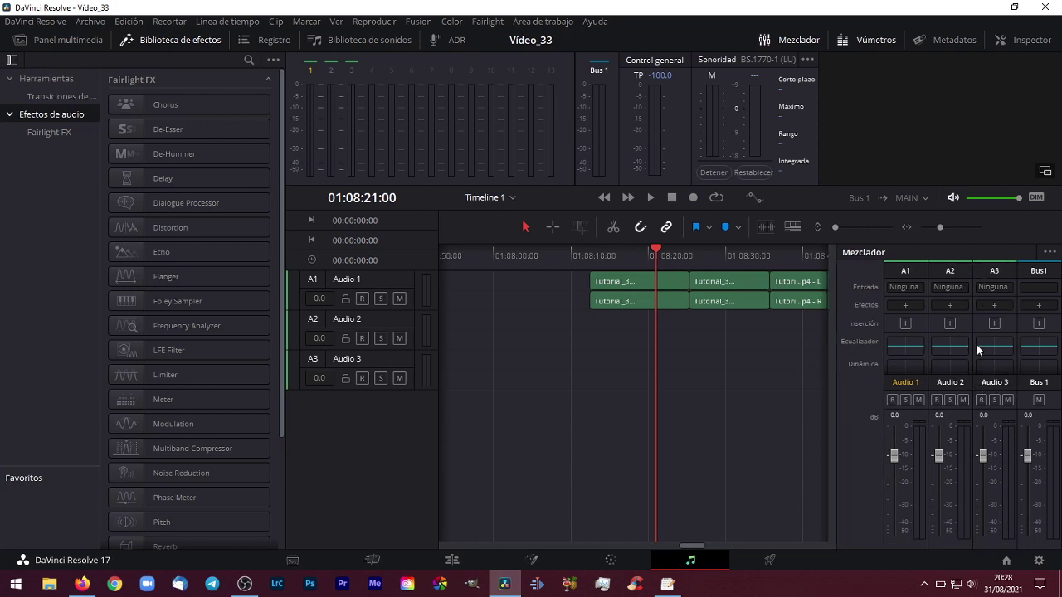
left_click(1003, 324)
left_click(993, 287)
- Assign 1: Micrófono to Audio 3-L and Audio 3-R, then close the assignment window
left_click(954, 320)
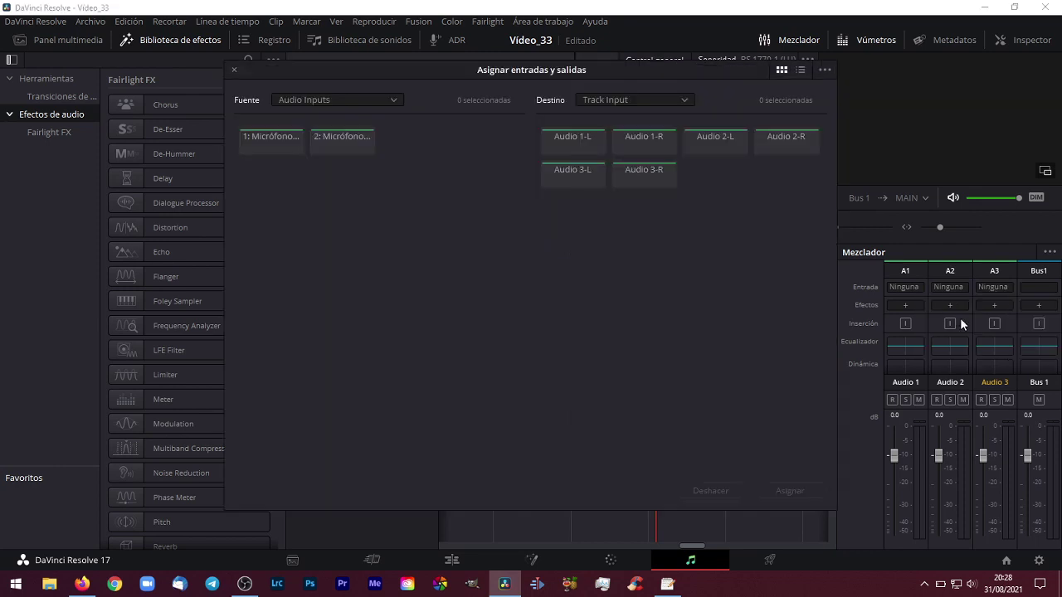
left_click(267, 147)
left_click(585, 178)
left_click(635, 180)
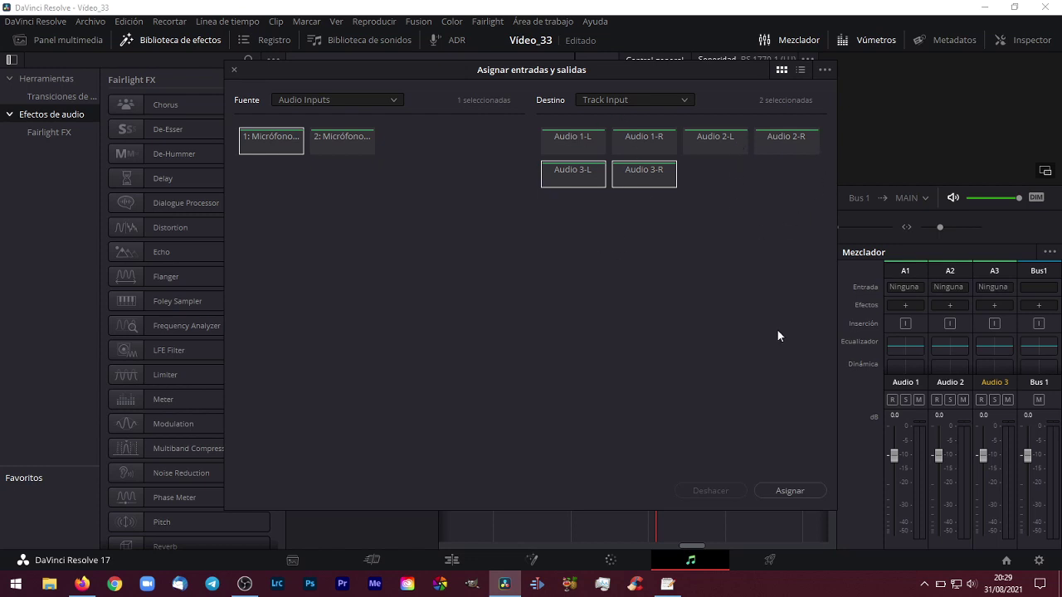
left_click(772, 491)
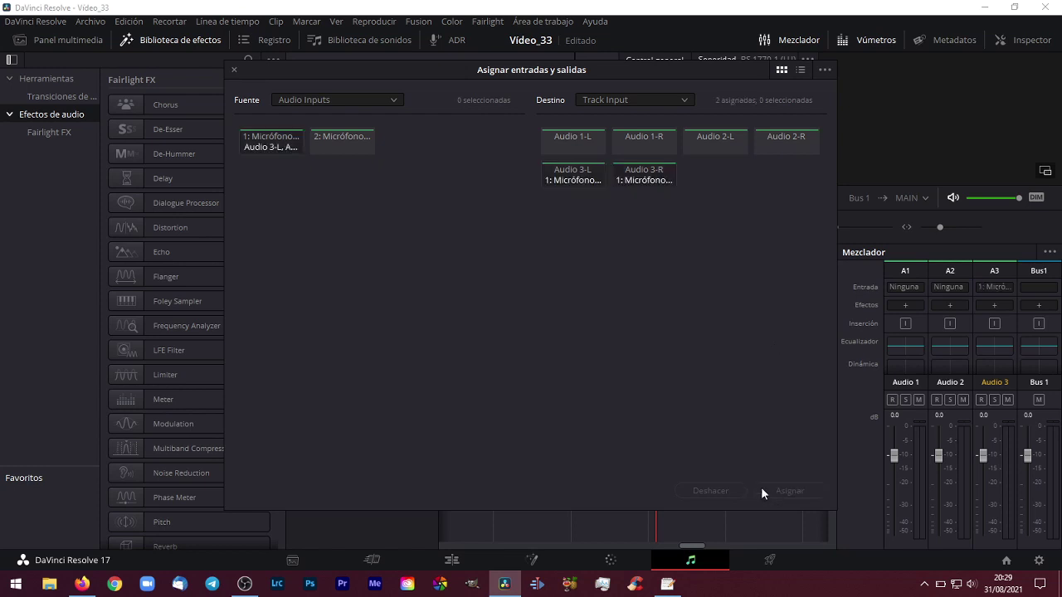
left_click(234, 70)
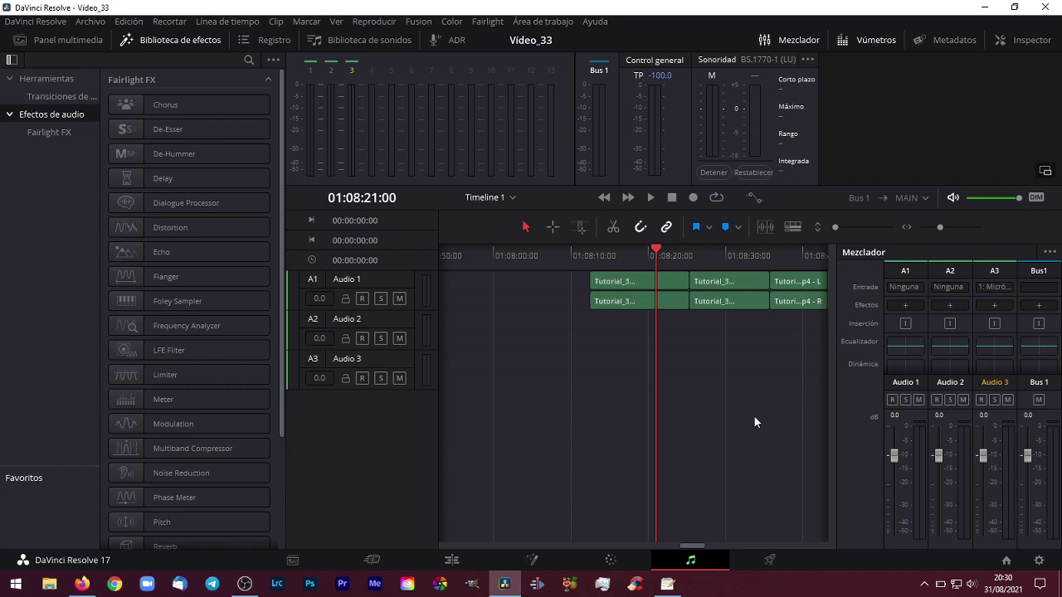
- Arm Audio 3 for recording, mute the monitor output and park the playhead at 01:07:56:07
left_click(982, 400)
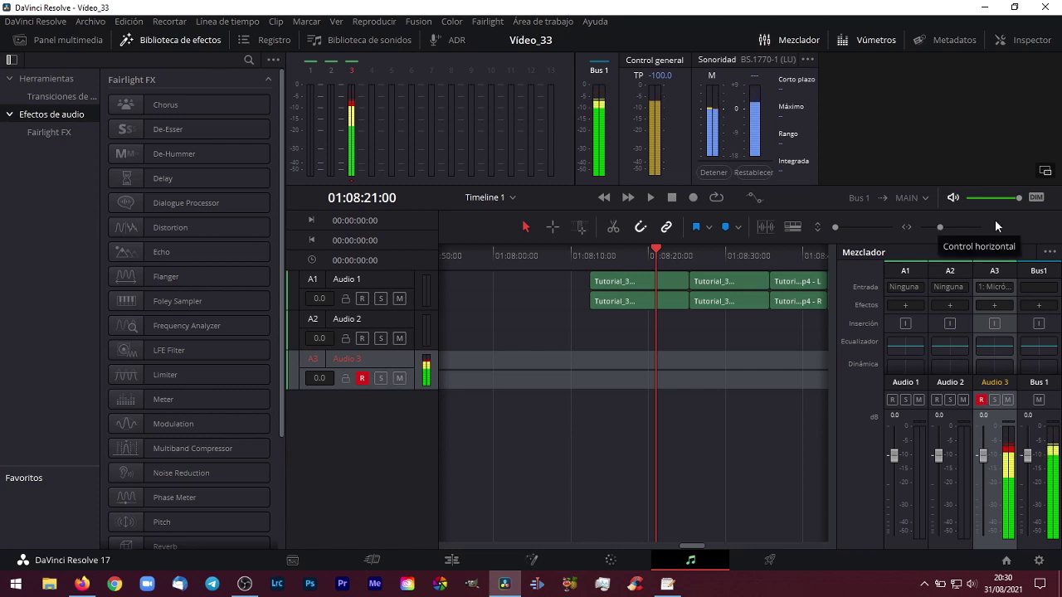
left_click(948, 198)
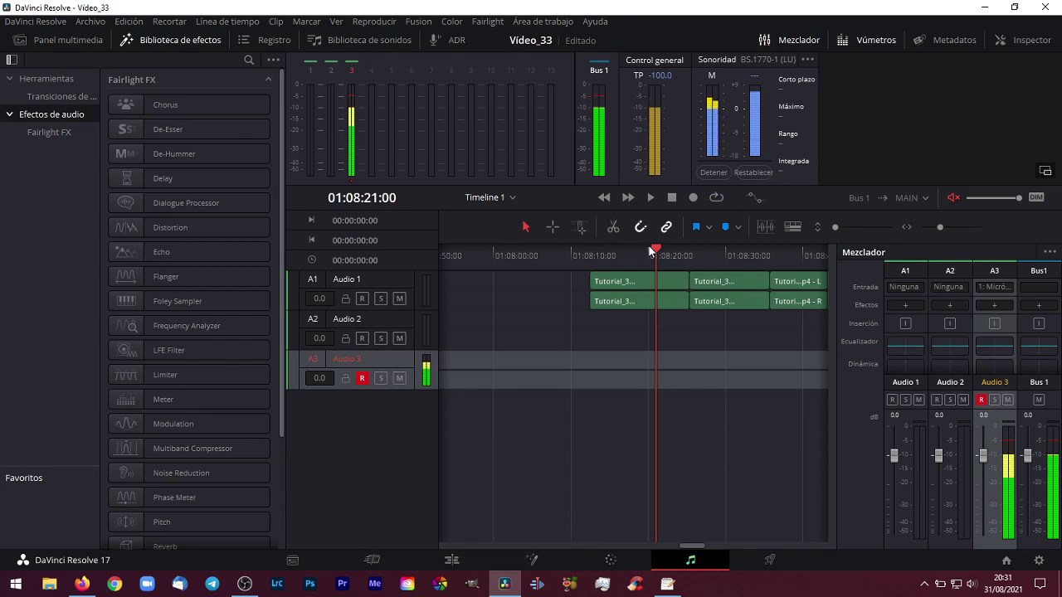
left_click(545, 262)
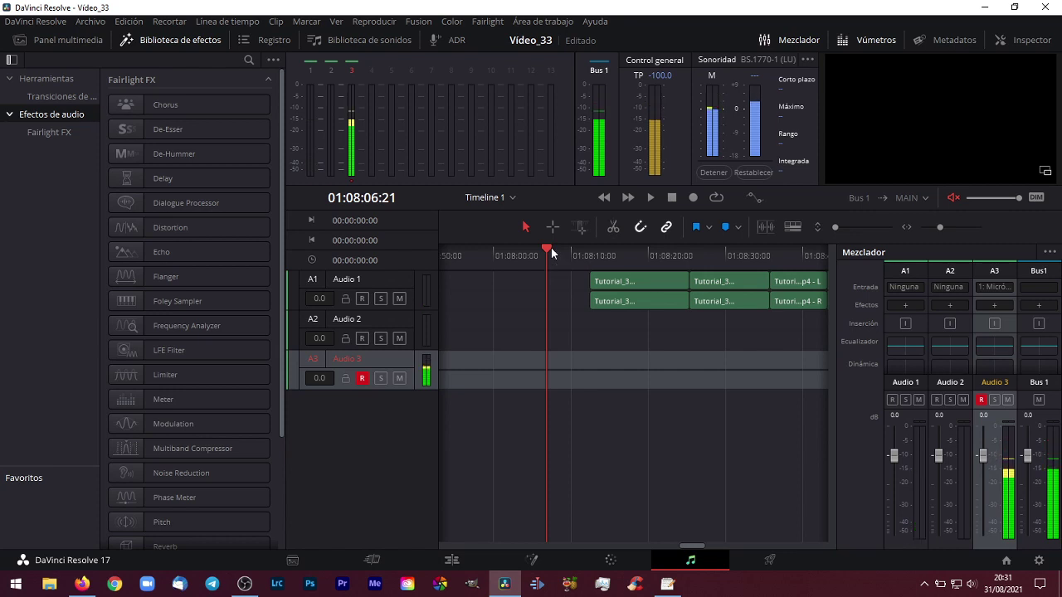
left_click_drag(551, 247, 465, 253)
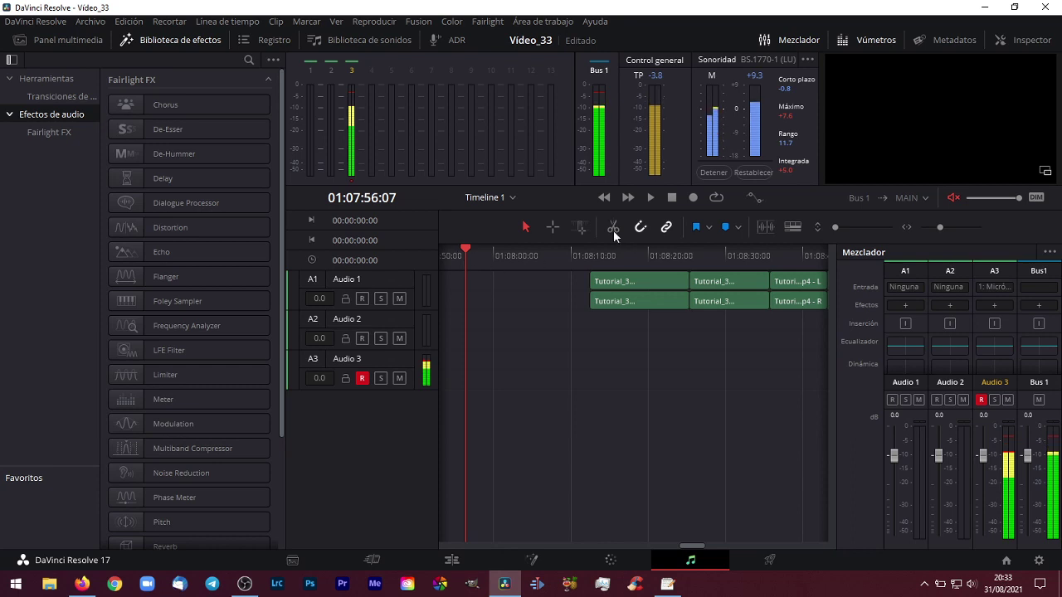
- Record a few seconds of microphone audio onto Audio 3, unmute monitoring and play it back
left_click(692, 199)
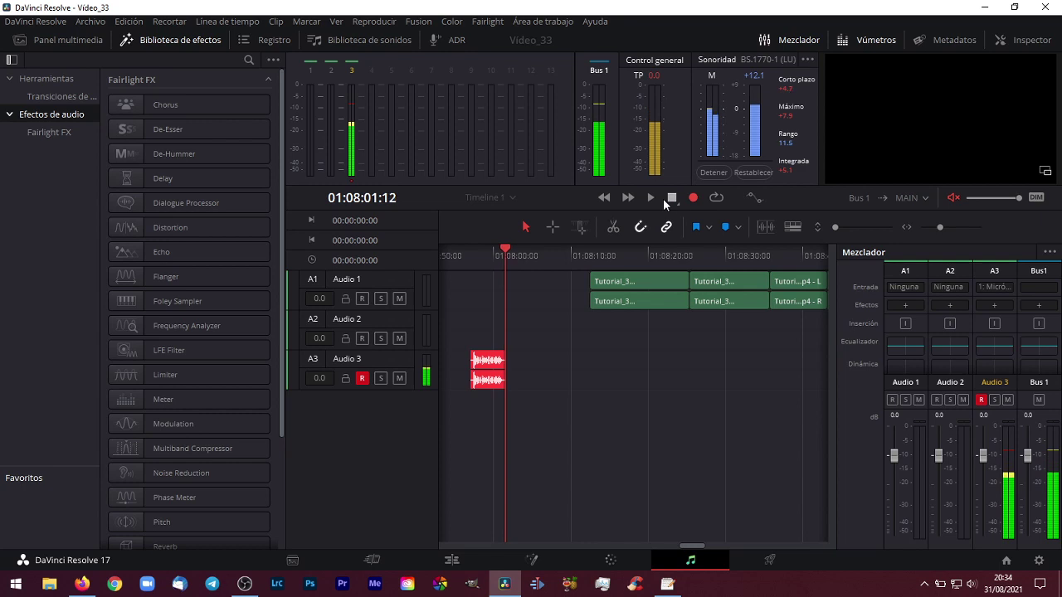
left_click(671, 198)
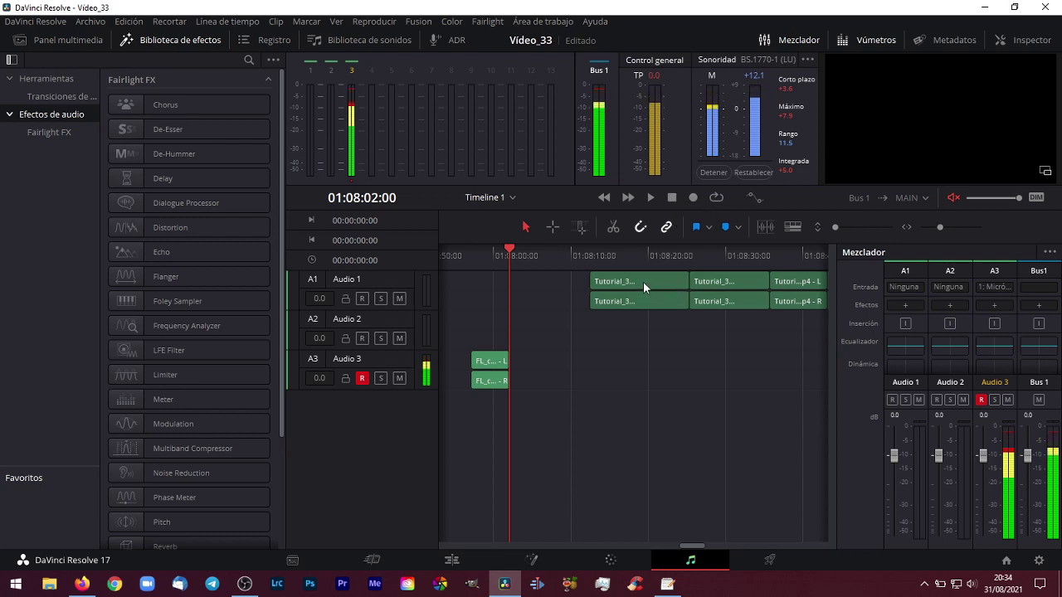
key("Right")
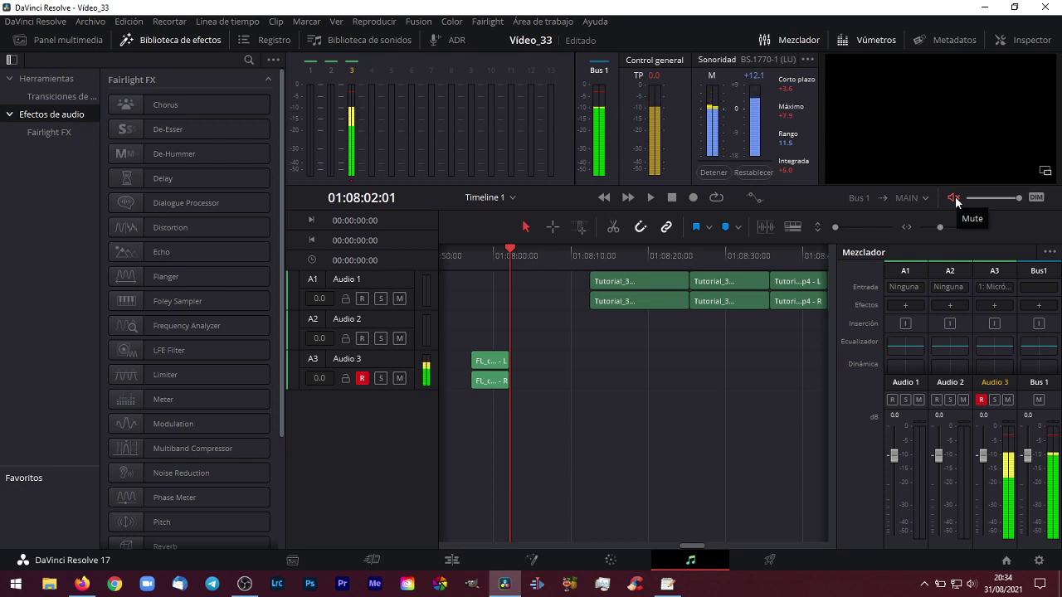
left_click(955, 197)
left_click(472, 251)
key("space")
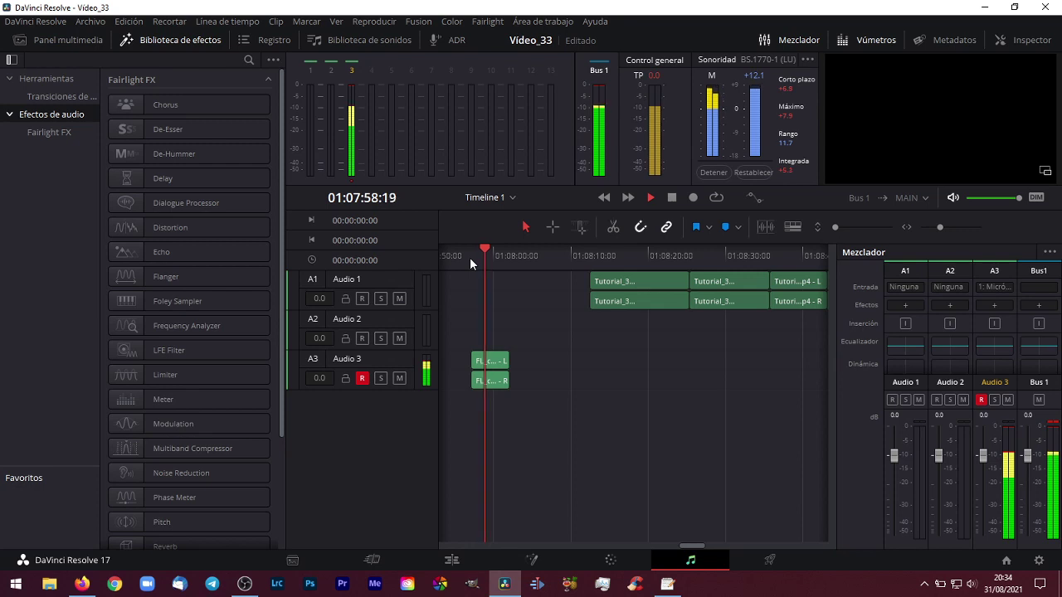